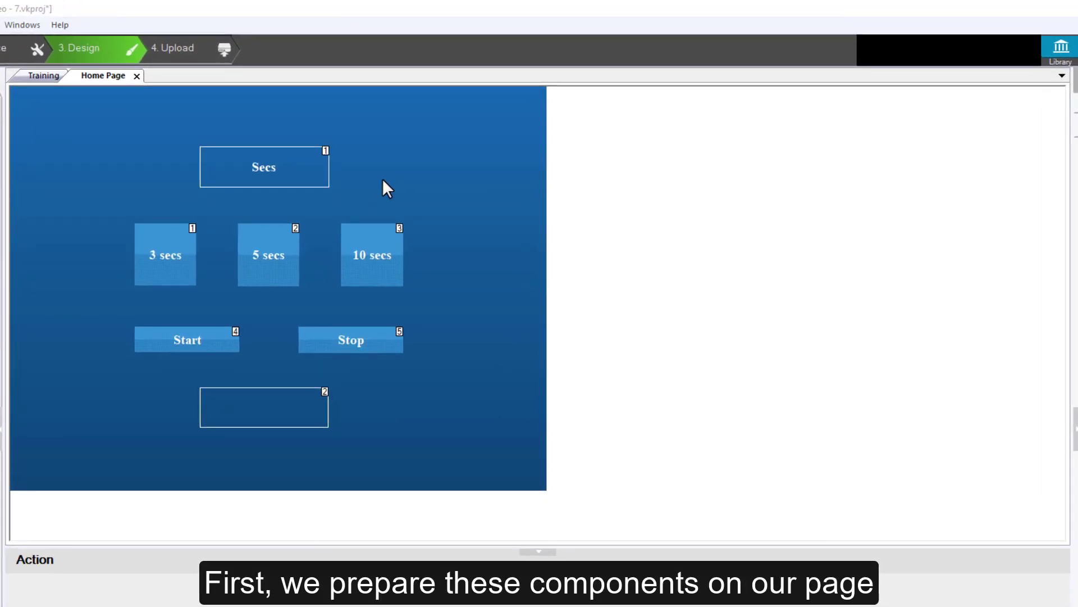
{"action": "left_click", "coordinate": [321, 179]}
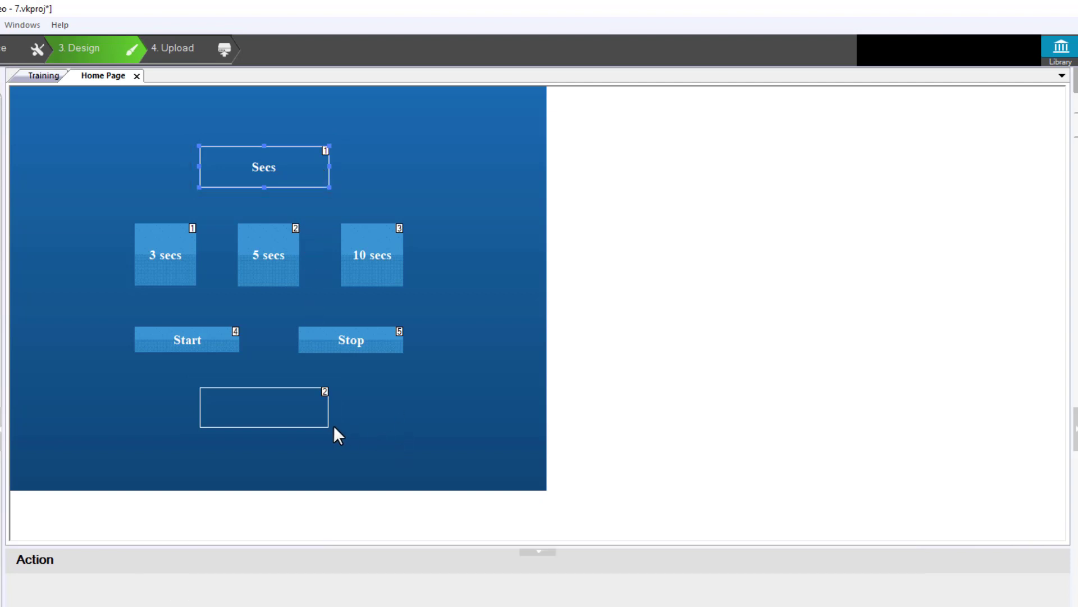
{"action": "left_click", "coordinate": [313, 424]}
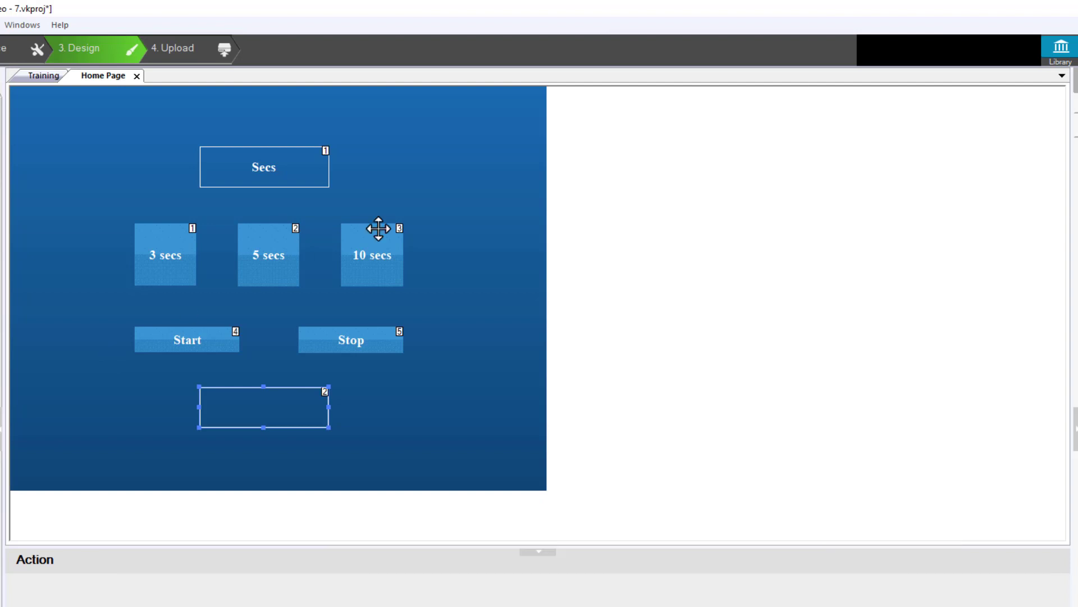
Create a library variable named Time with an ASCII value range of 0 to 1000
{"action": "left_click", "coordinate": [1061, 53]}
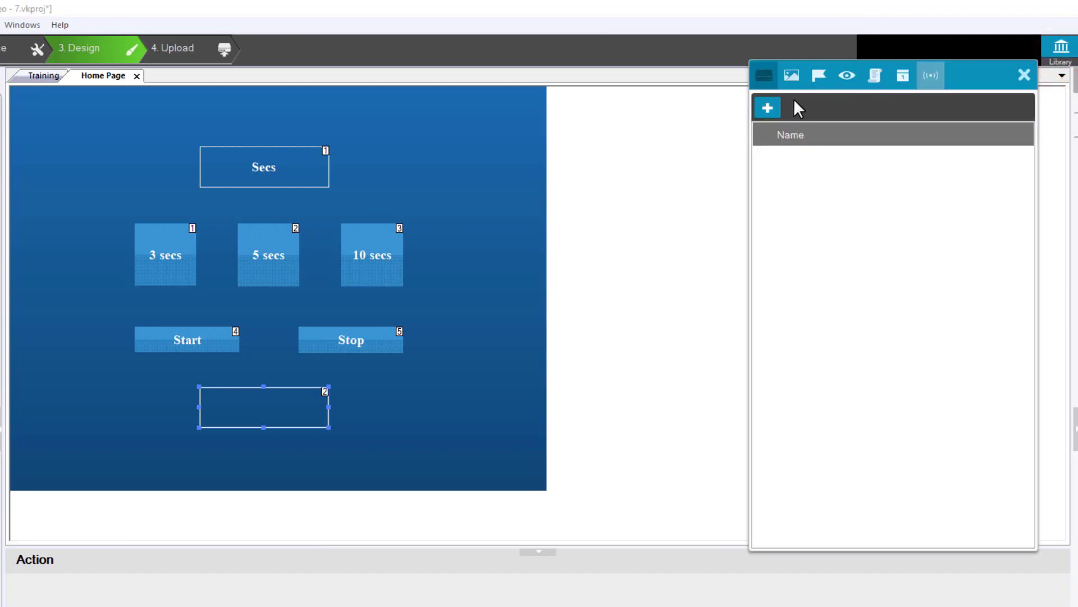
{"action": "left_click", "coordinate": [775, 110]}
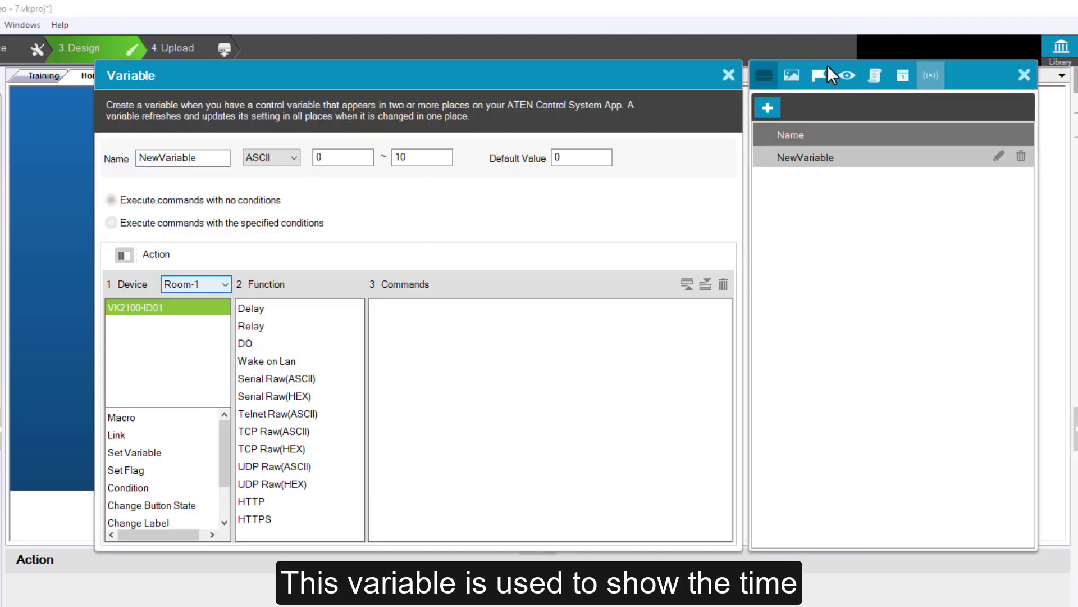
{"action": "double_click", "coordinate": [200, 157]}
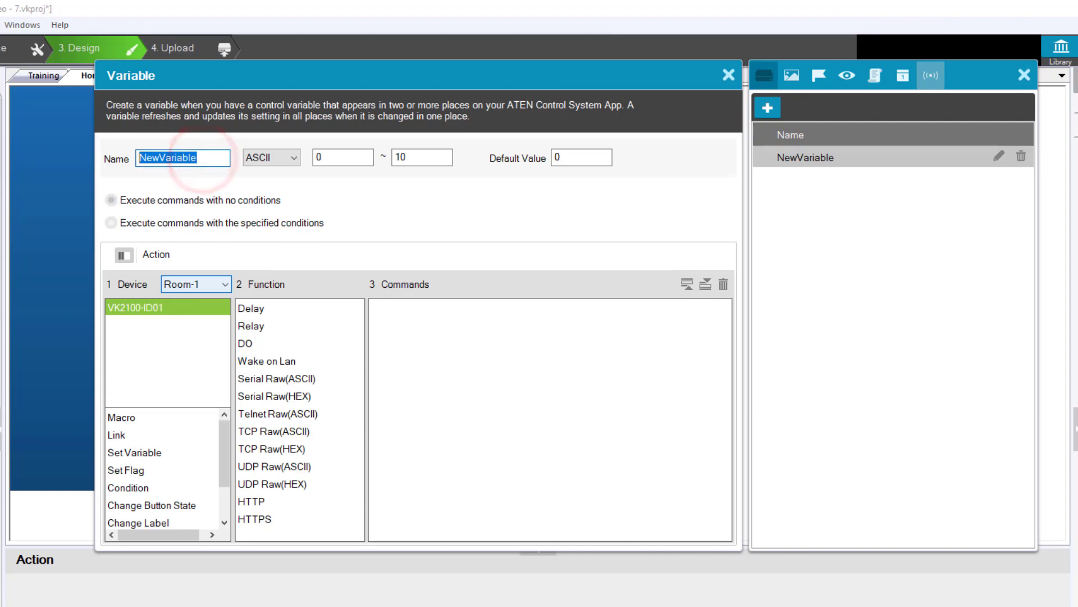
{"action": "type", "text": "Time"}
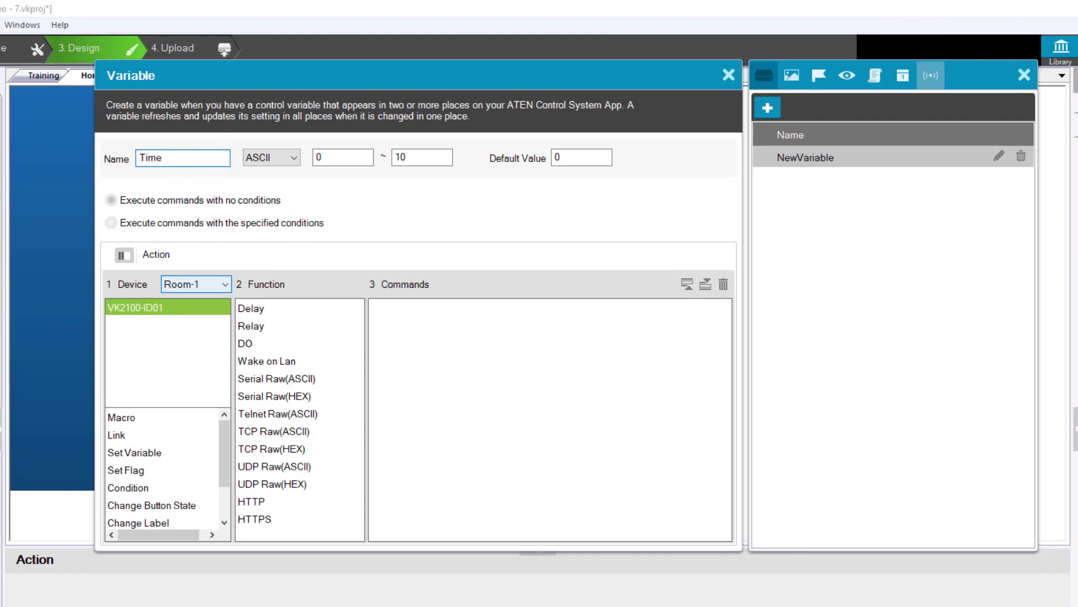
{"action": "left_click", "coordinate": [425, 157]}
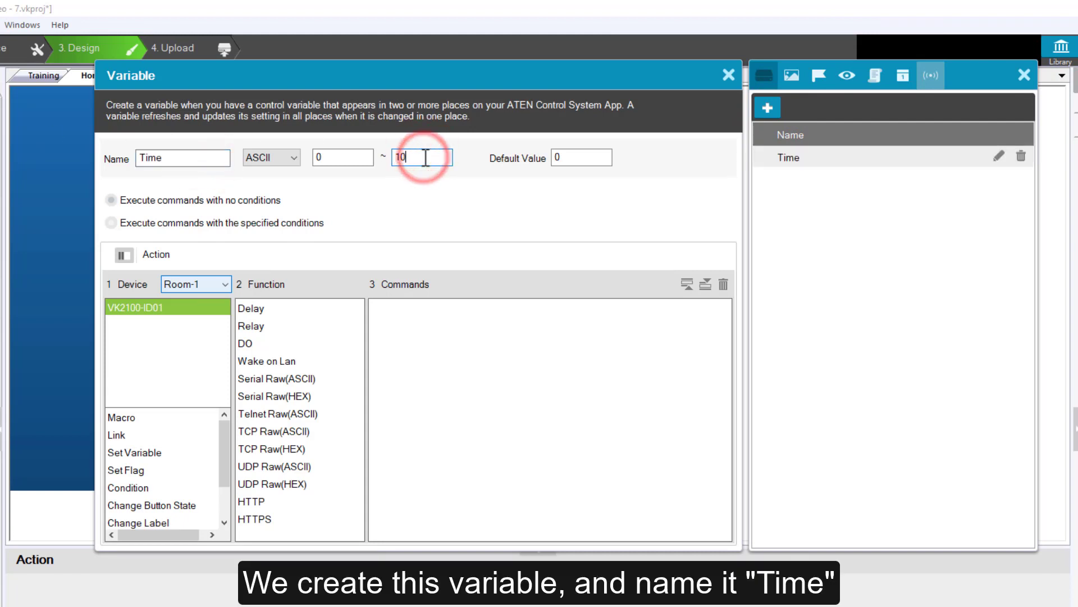
{"action": "type", "text": "00"}
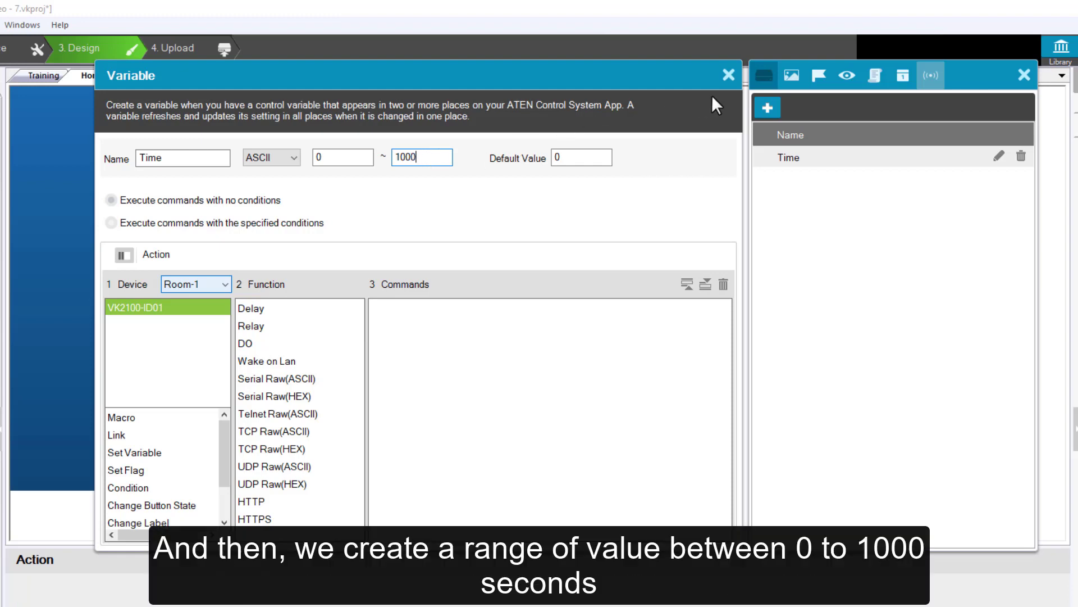
{"action": "left_click", "coordinate": [728, 75]}
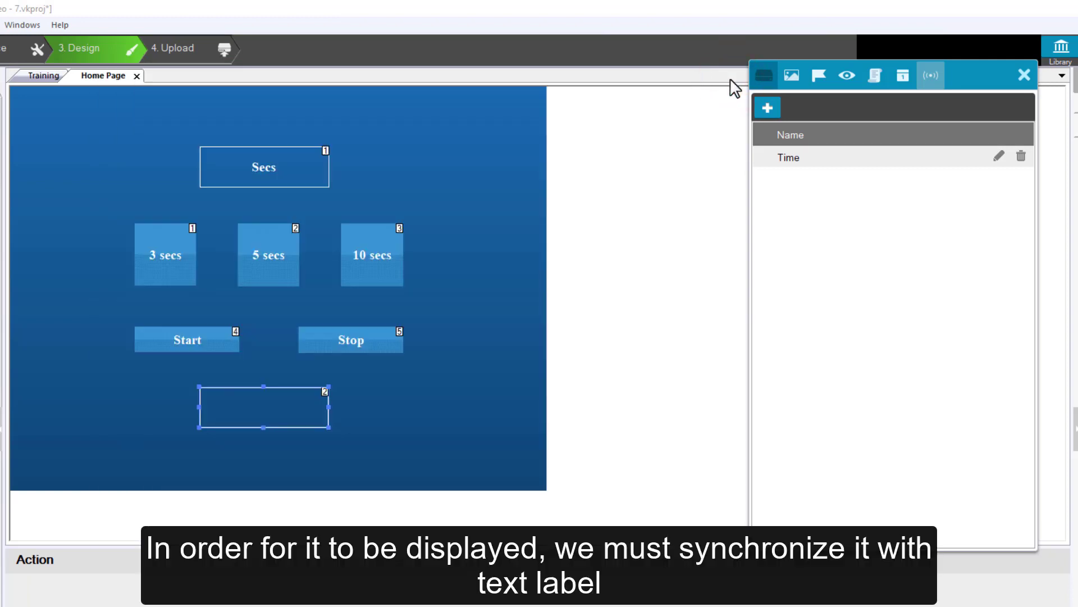
Give the Secs label a sync condition that uses the Time variable as its value, and save it
{"action": "left_click", "coordinate": [308, 166]}
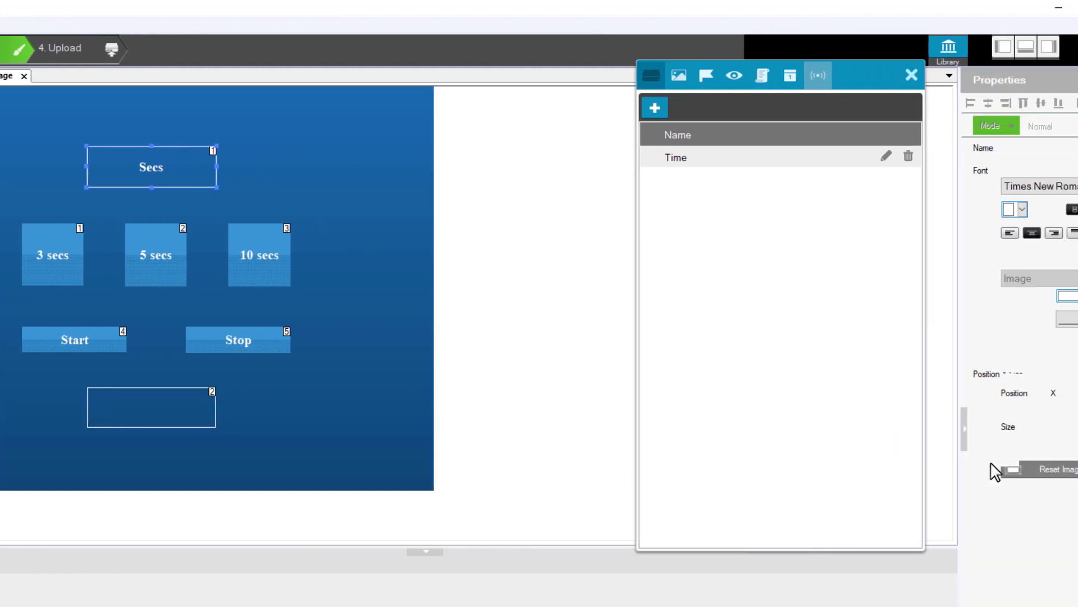
{"action": "left_click", "coordinate": [1024, 493]}
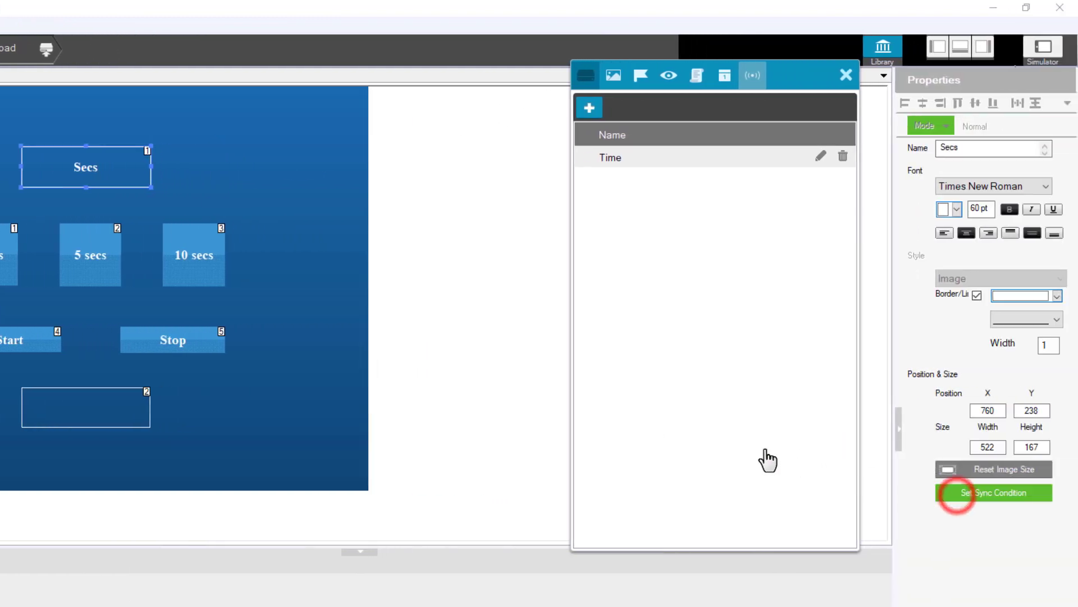
{"action": "left_click", "coordinate": [339, 298]}
{"action": "left_click", "coordinate": [255, 316]}
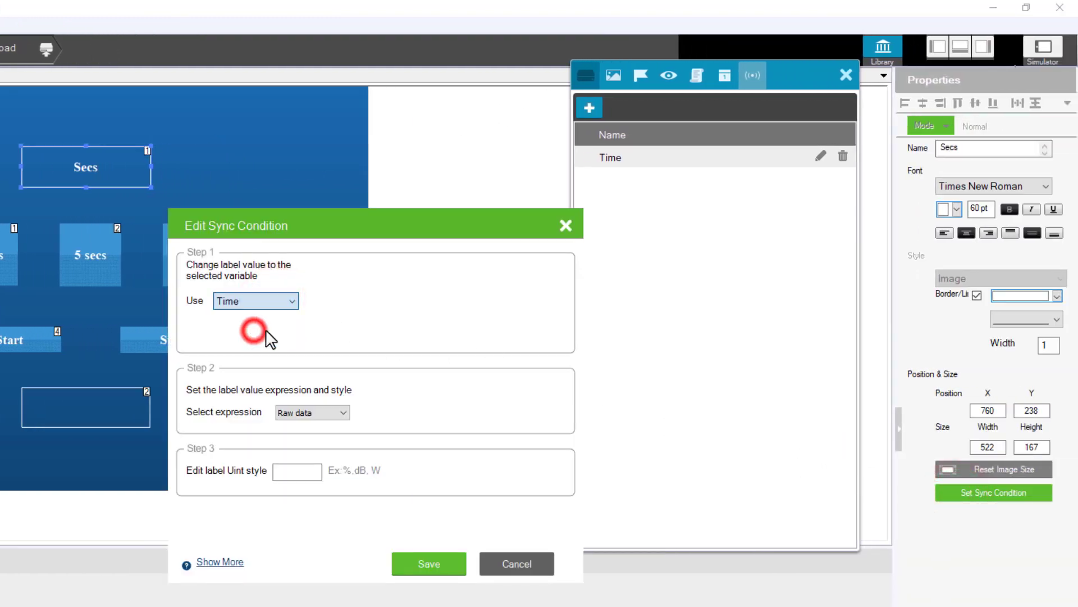
{"action": "left_click", "coordinate": [423, 558]}
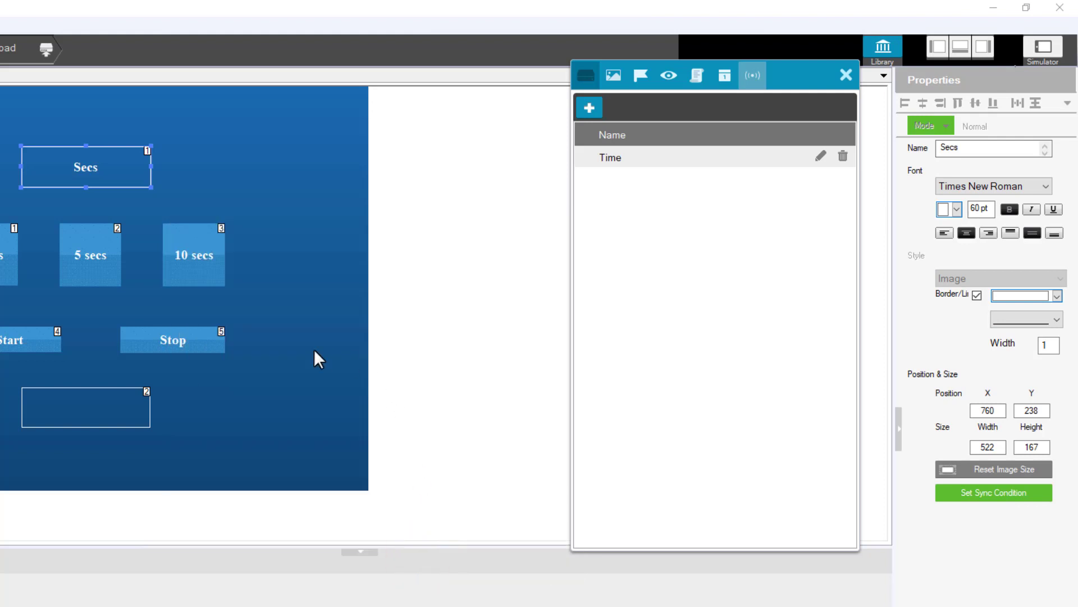
{"action": "left_click", "coordinate": [287, 336]}
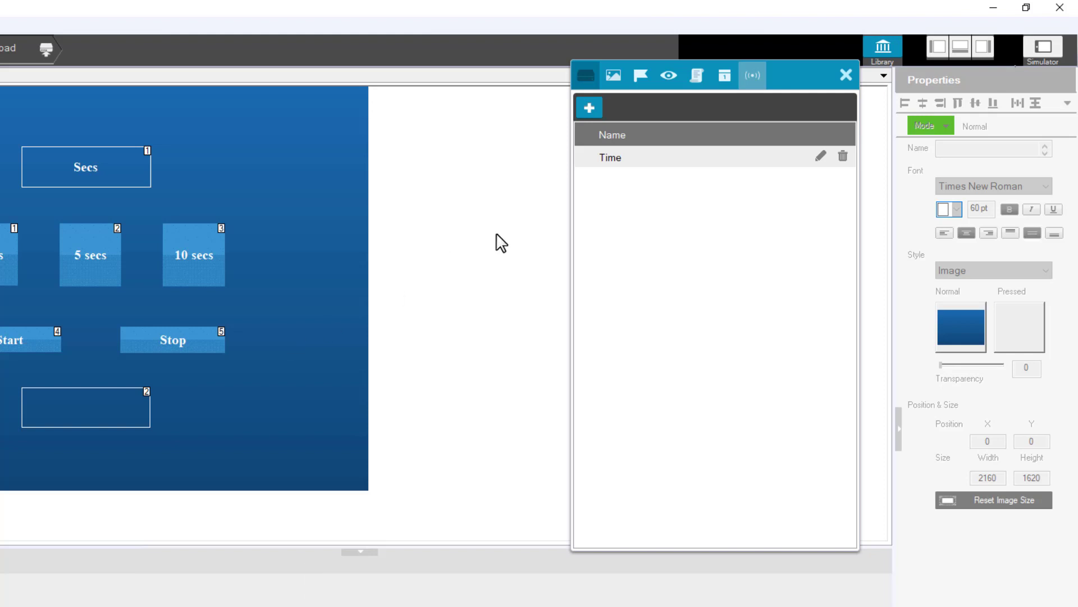
Create an ON/OFF flag named switch with default value OFF
{"action": "left_click", "coordinate": [640, 77]}
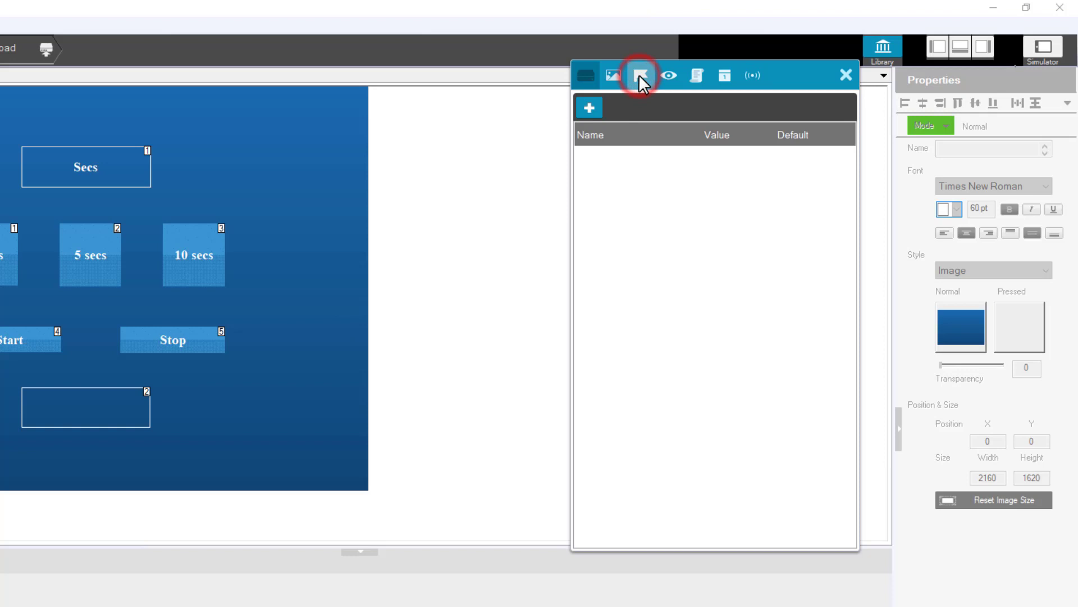
{"action": "left_click", "coordinate": [589, 107]}
{"action": "left_click", "coordinate": [687, 271]}
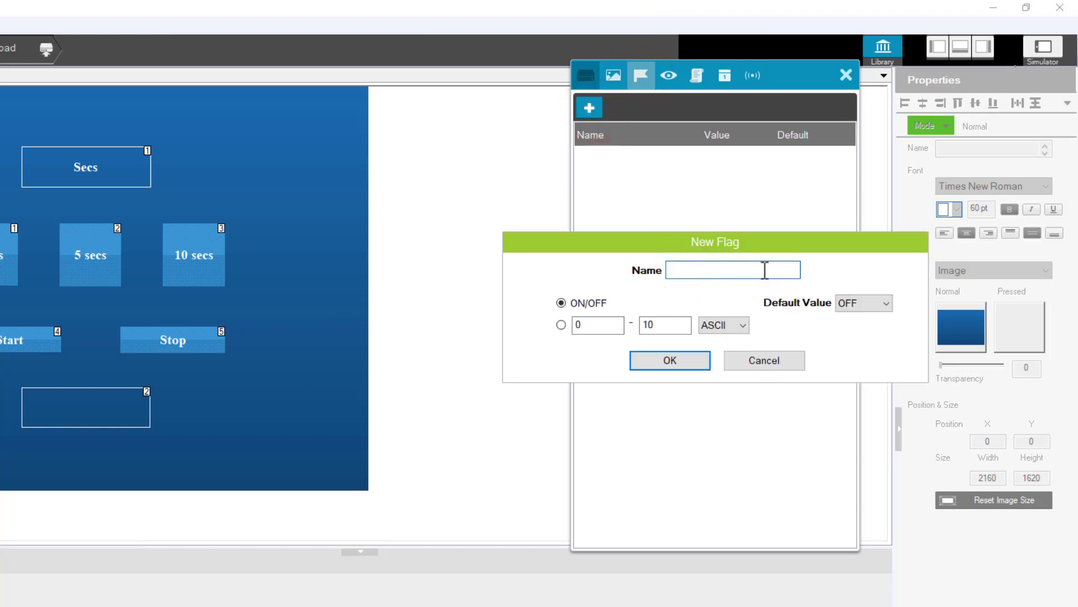
{"action": "type", "text": "switch"}
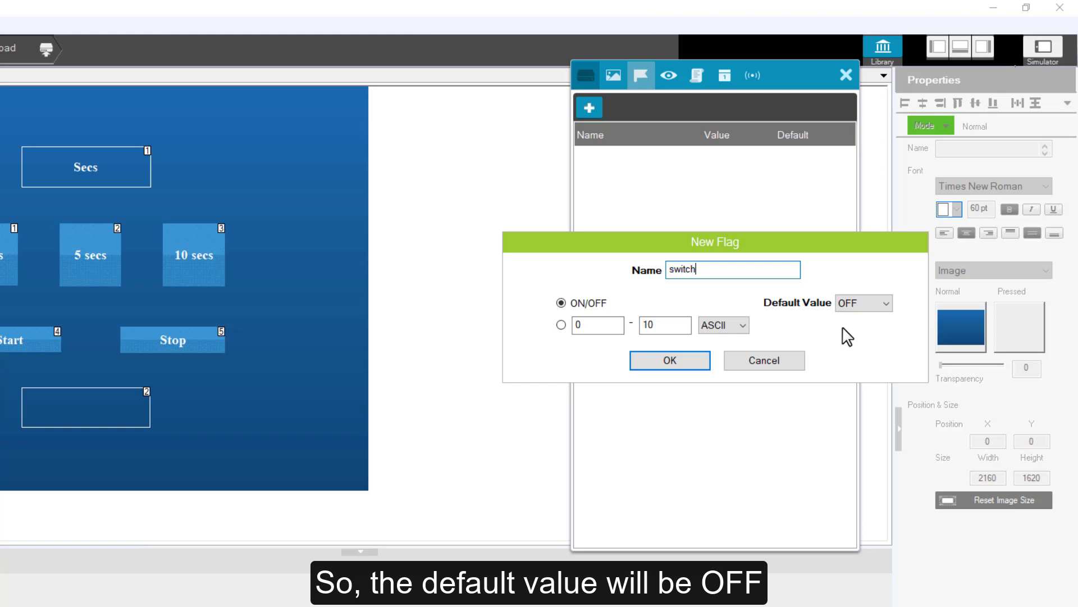
{"action": "left_click", "coordinate": [699, 361]}
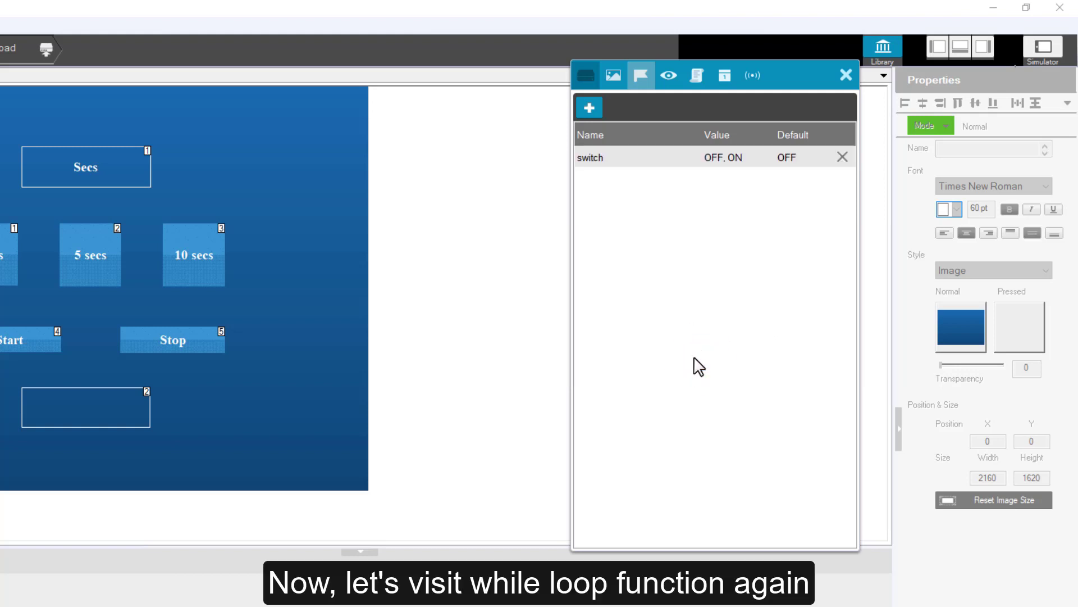
Open the Timer while-loop monitor and add a Flag If condition for switch equal to ON
{"action": "left_click", "coordinate": [668, 75]}
{"action": "double_click", "coordinate": [652, 151]}
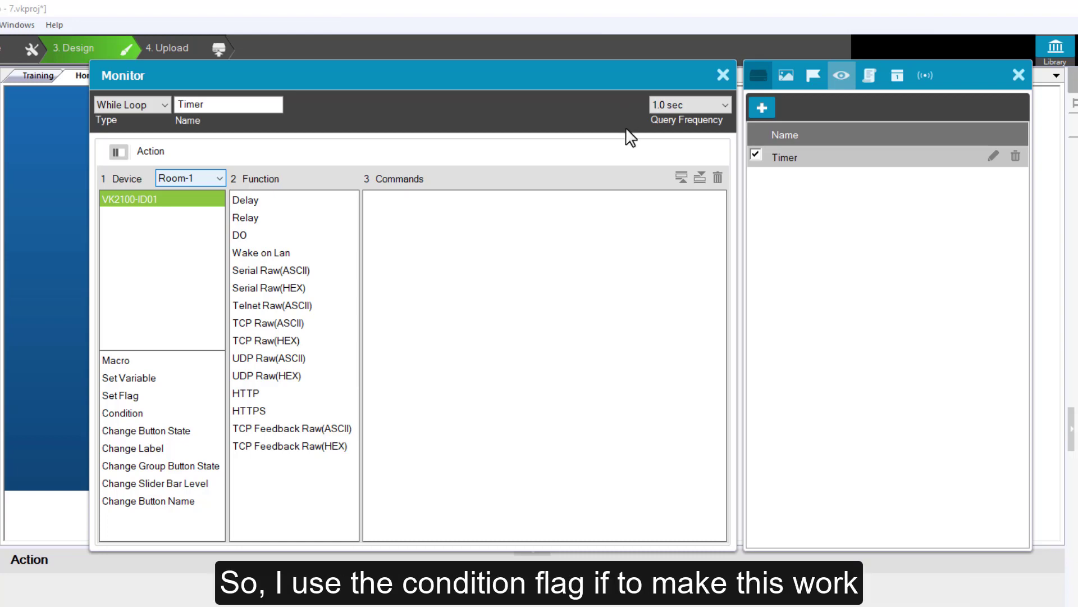
{"action": "left_click", "coordinate": [144, 416]}
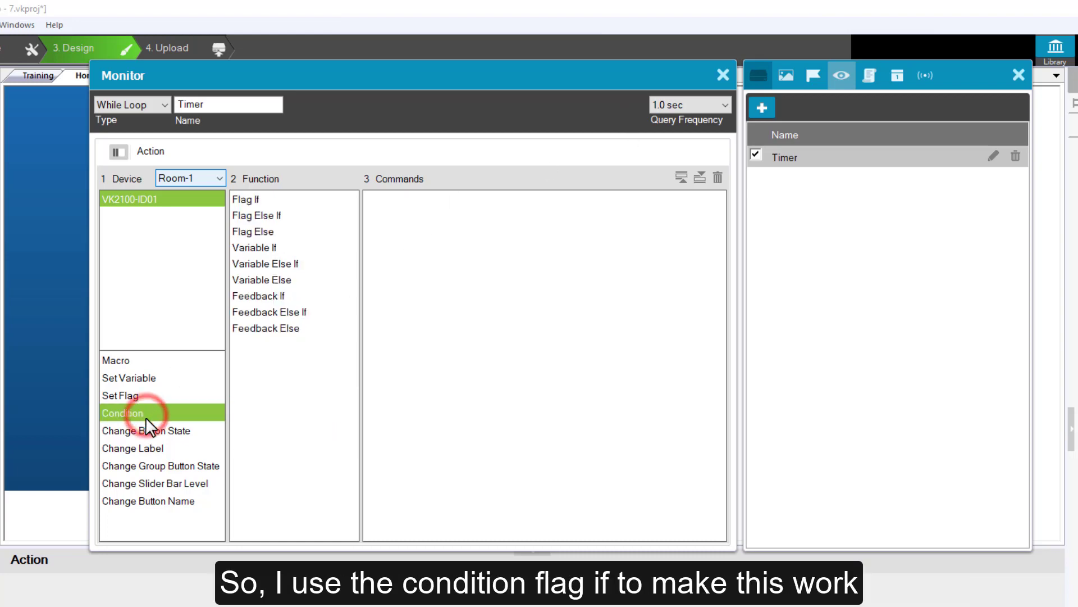
{"action": "left_click", "coordinate": [251, 198]}
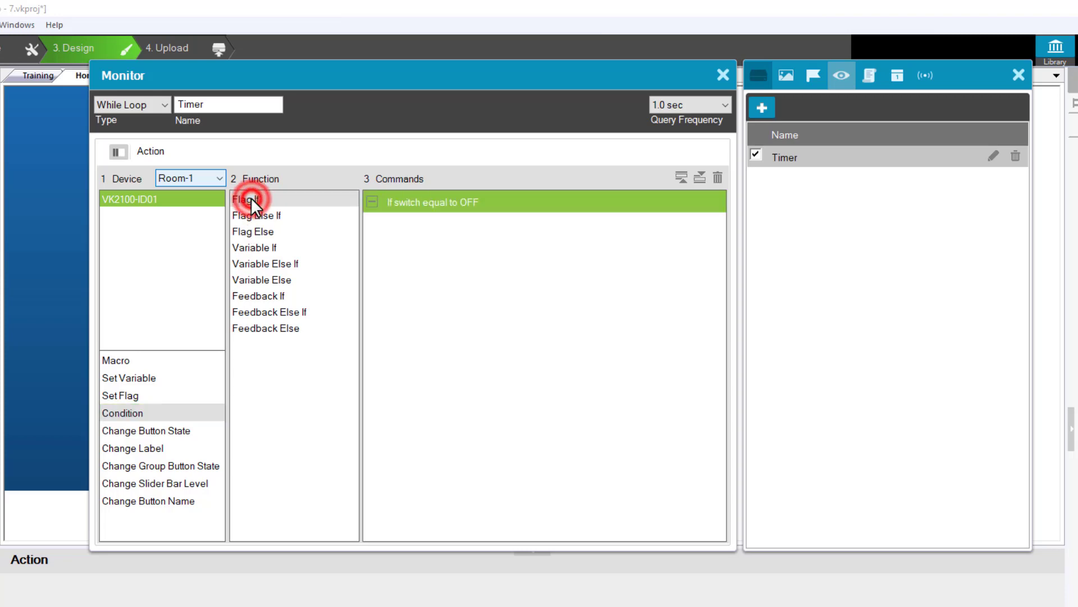
{"action": "left_click", "coordinate": [410, 202]}
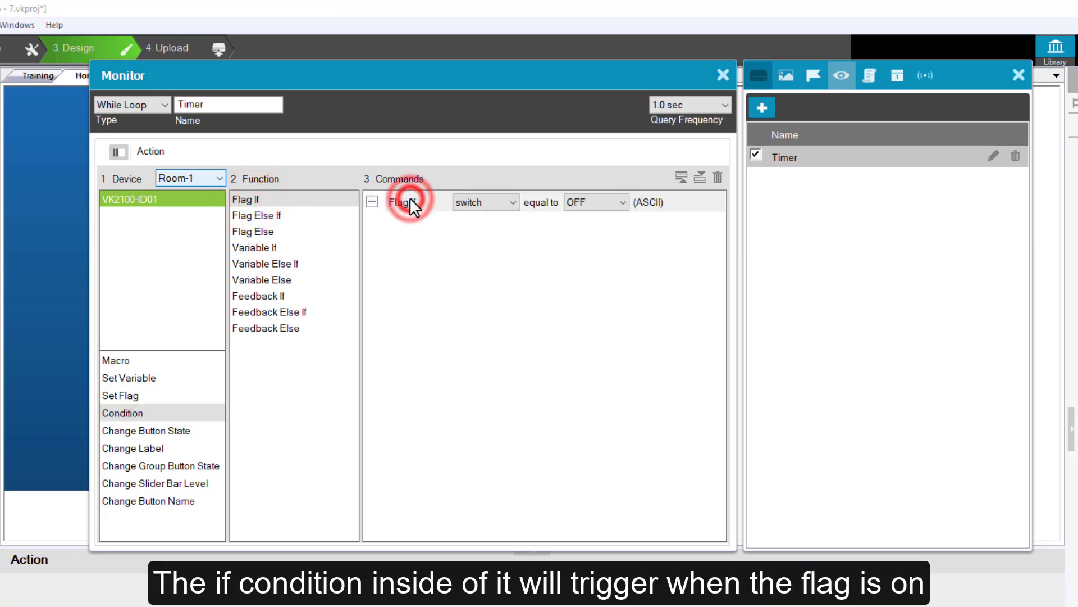
{"action": "left_click", "coordinate": [598, 200]}
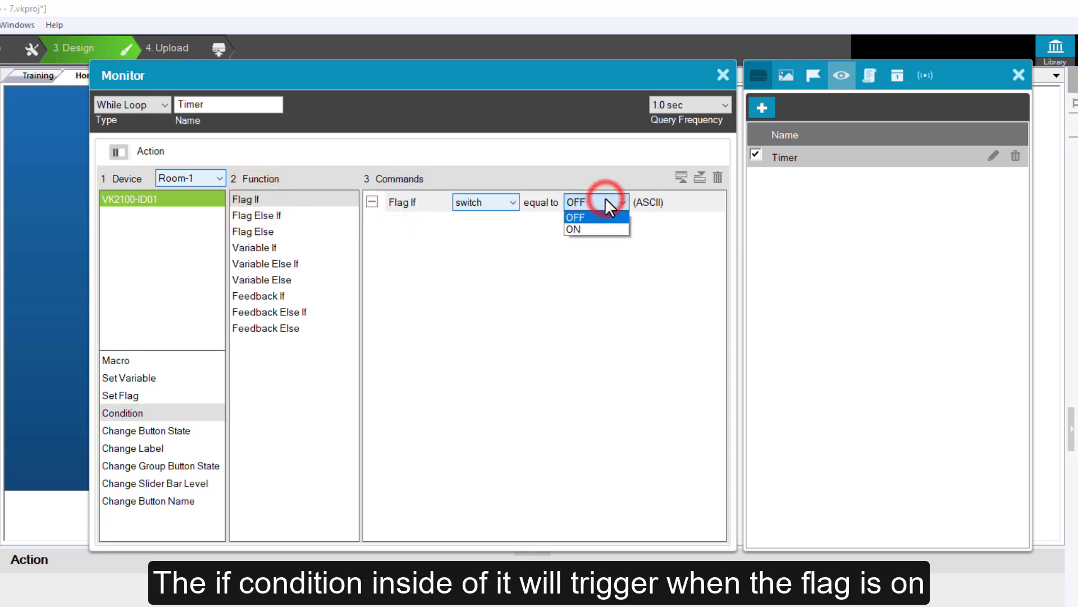
{"action": "left_click", "coordinate": [598, 229]}
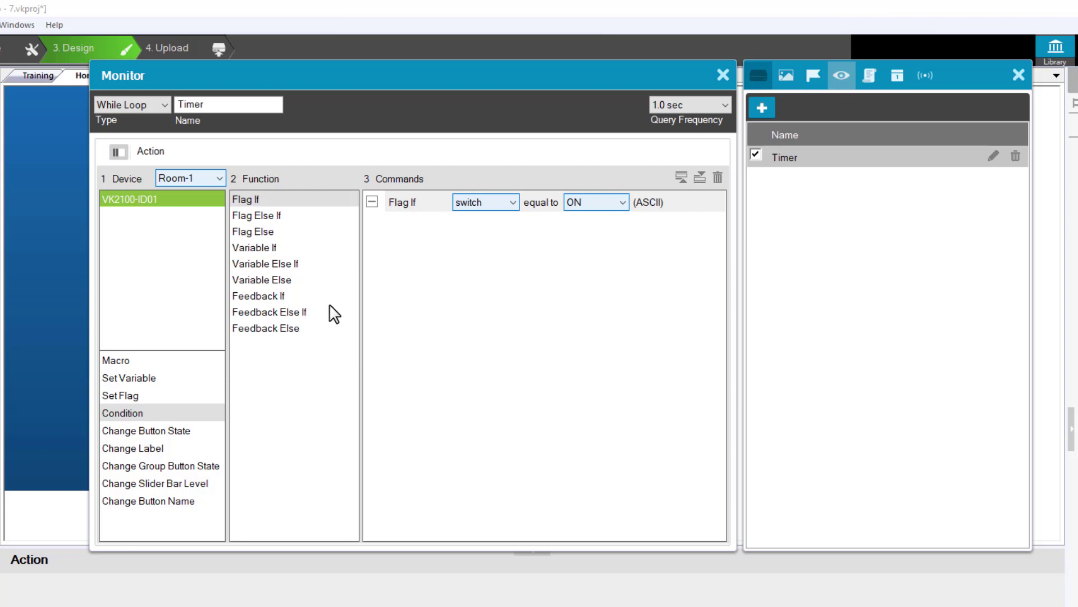
Nest a Set Variable command under the switch condition that changes Time by - 1, and close the Timer monitor
{"action": "left_click", "coordinate": [158, 375]}
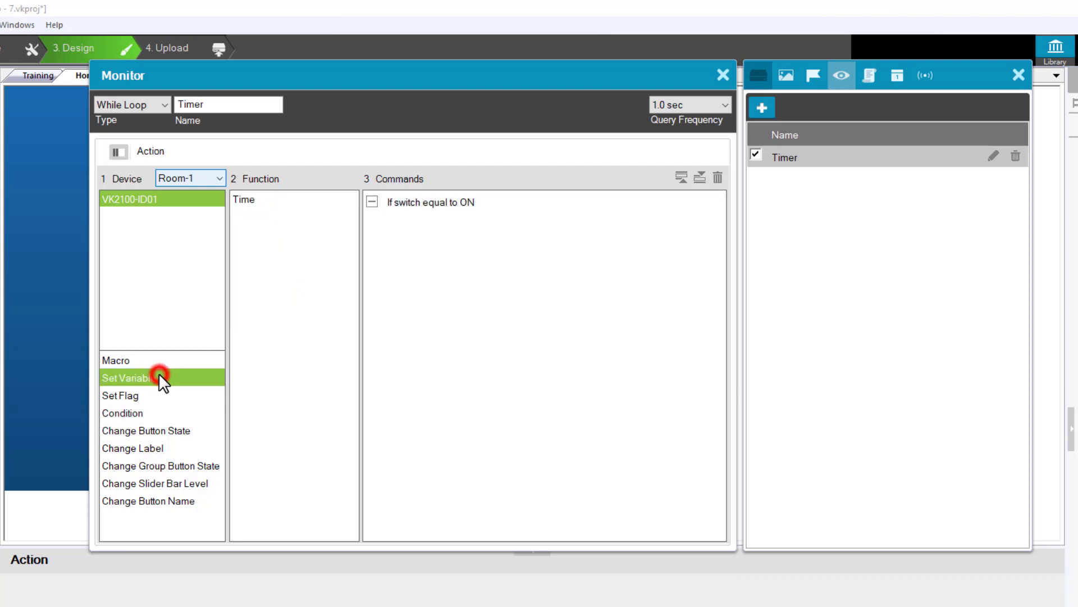
{"action": "left_click", "coordinate": [258, 199]}
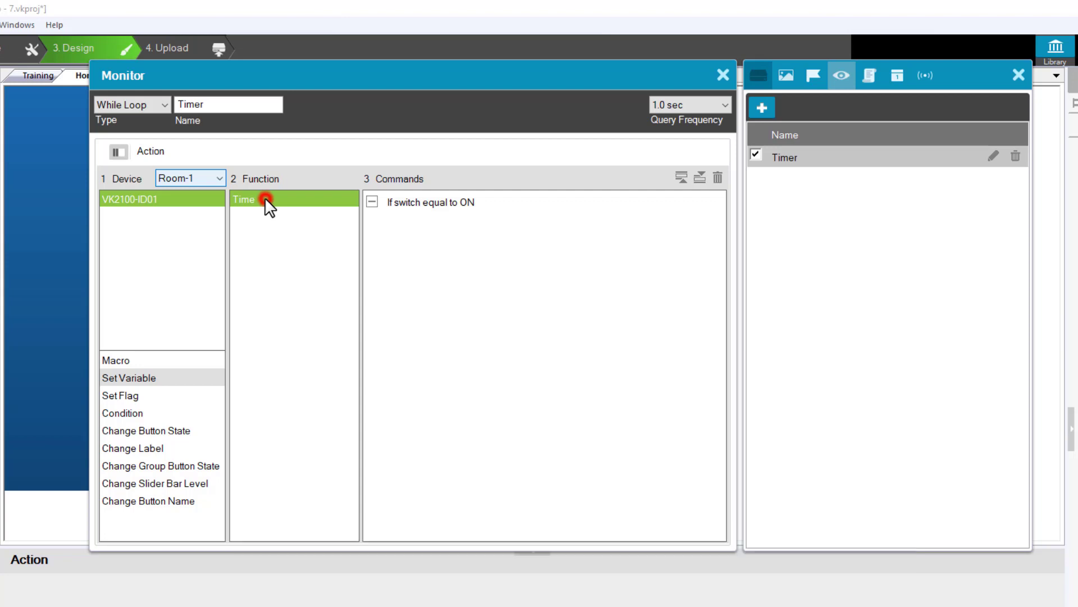
{"action": "left_click_drag", "start_coordinate": [265, 197], "coordinate": [405, 201]}
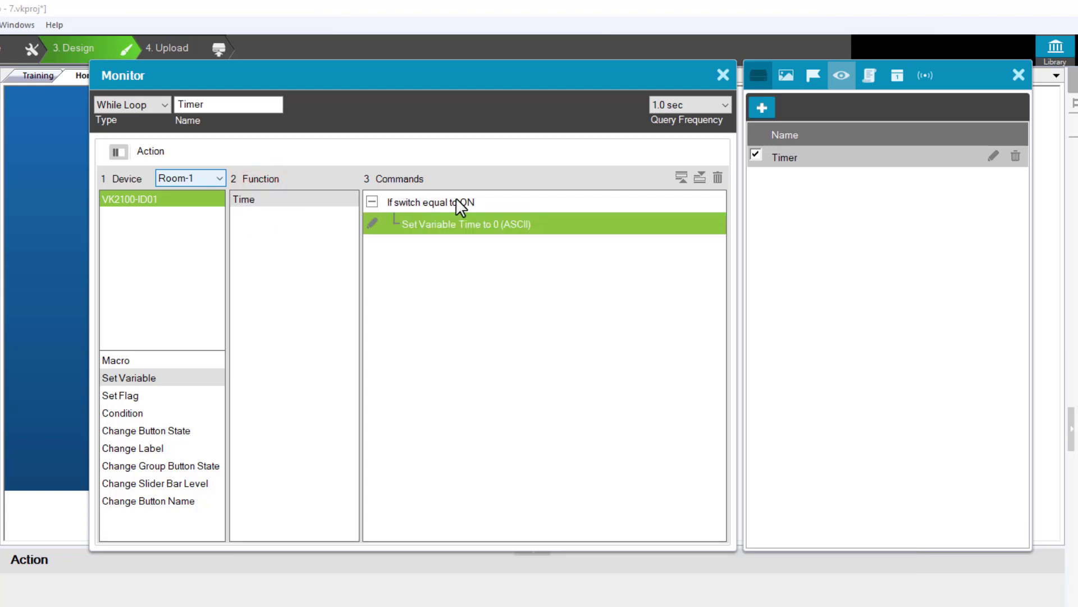
{"action": "double_click", "coordinate": [479, 222]}
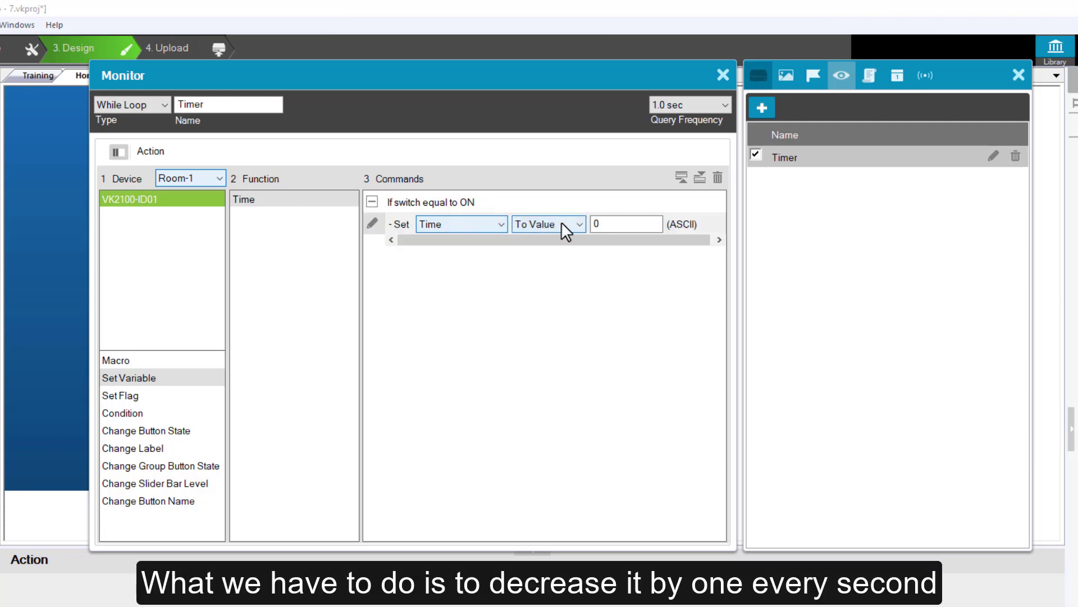
{"action": "left_click", "coordinate": [571, 223]}
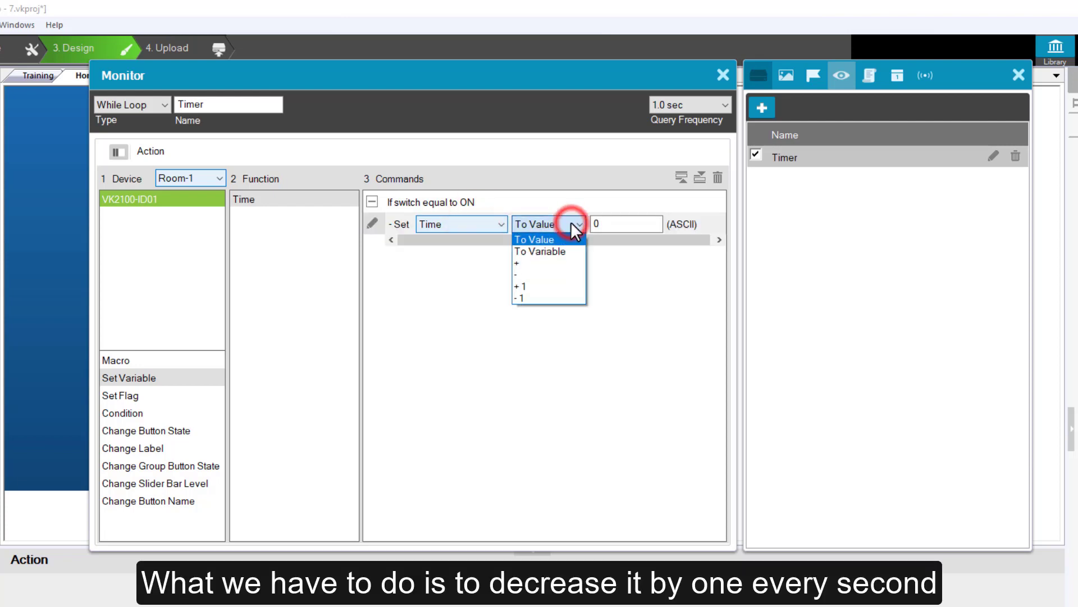
{"action": "left_click", "coordinate": [571, 298]}
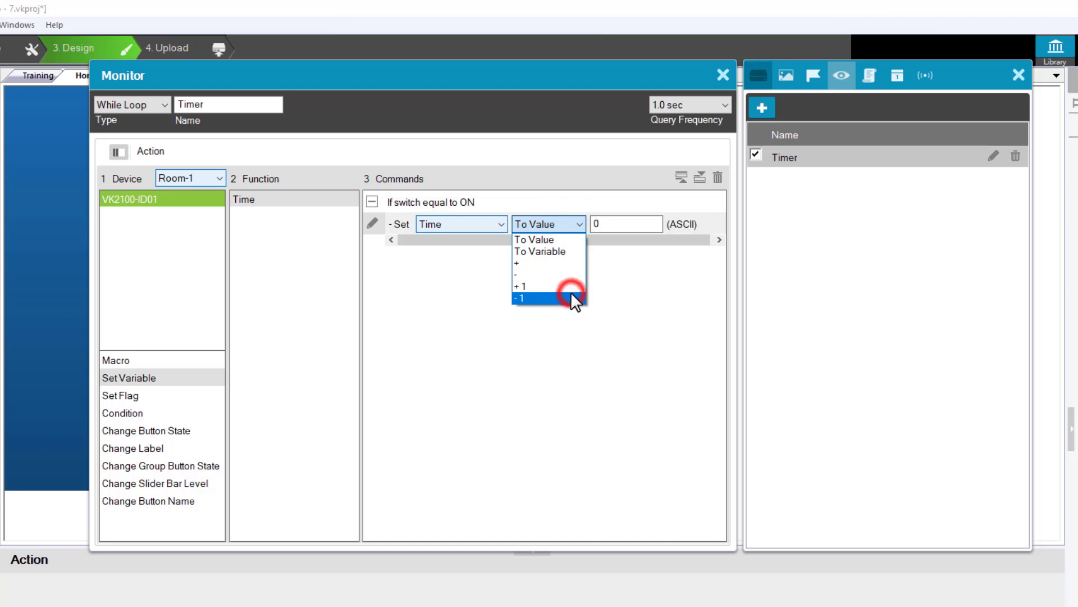
{"action": "left_click", "coordinate": [508, 297]}
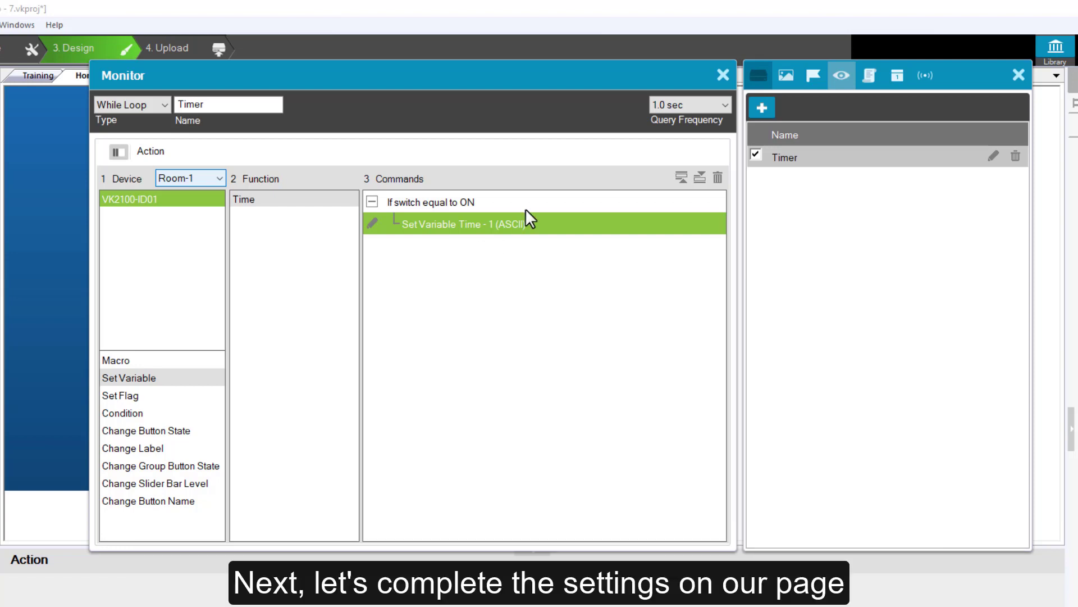
{"action": "left_click", "coordinate": [723, 75]}
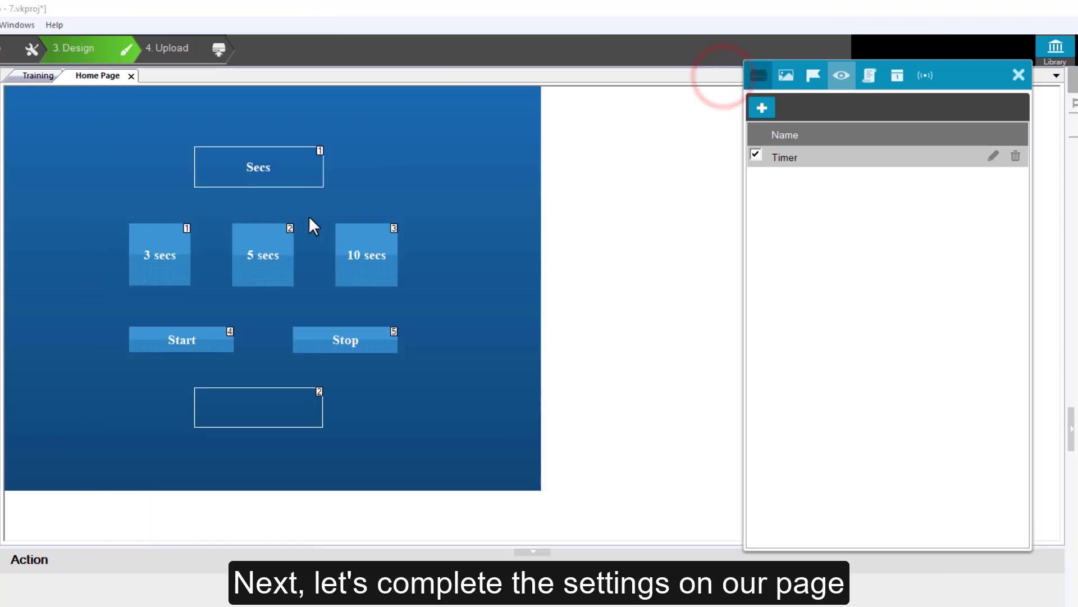
Add a Set Variable command to the 3 secs button that sets Time to value 3
{"action": "left_click", "coordinate": [158, 247]}
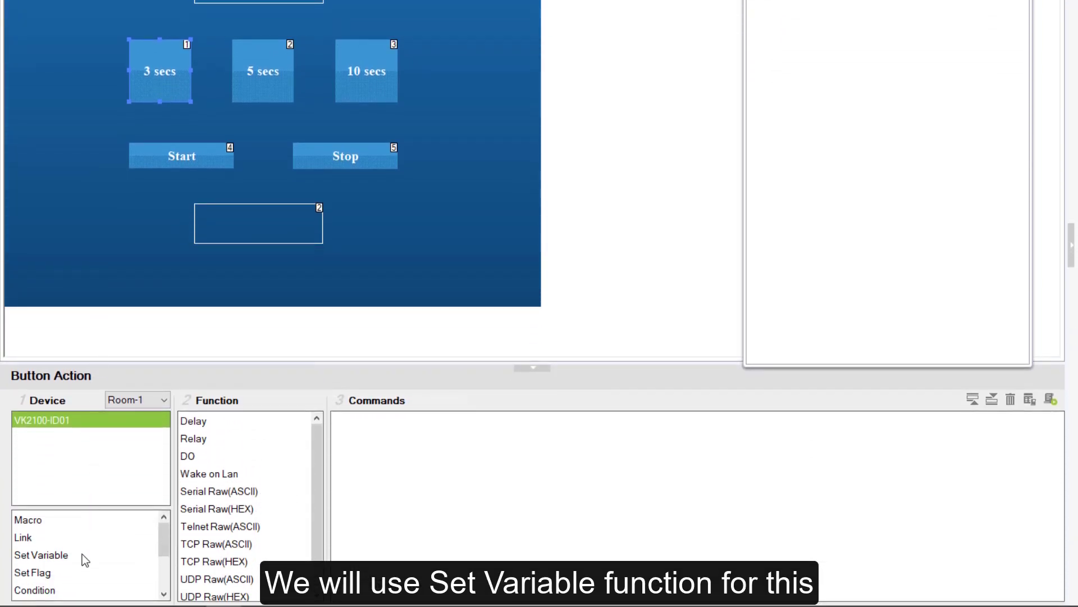
{"action": "left_click", "coordinate": [82, 555]}
{"action": "left_click", "coordinate": [207, 421]}
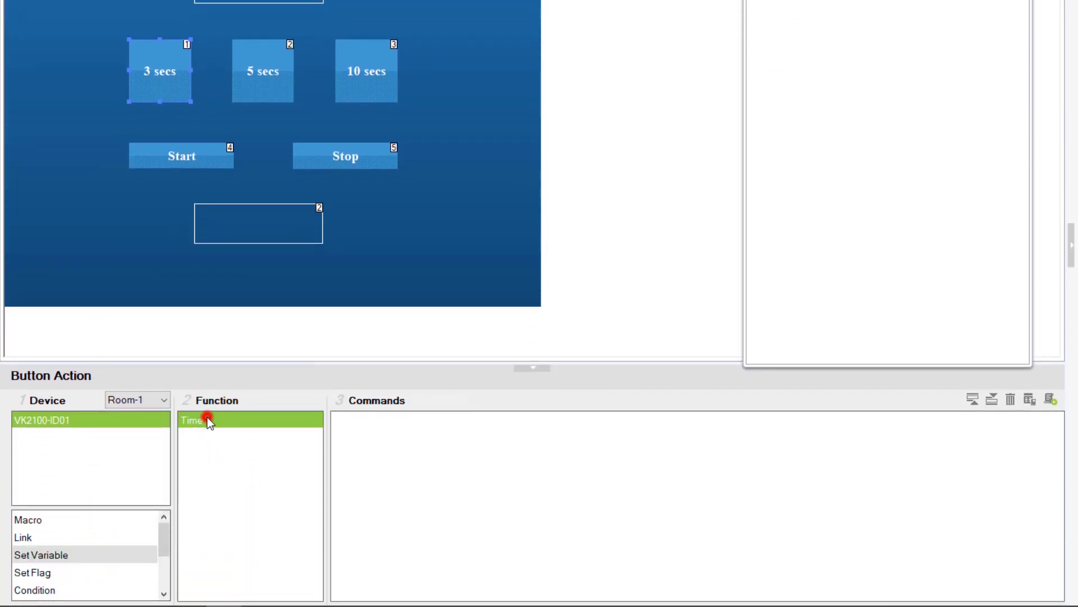
{"action": "left_click", "coordinate": [437, 419]}
{"action": "left_click", "coordinate": [584, 420]}
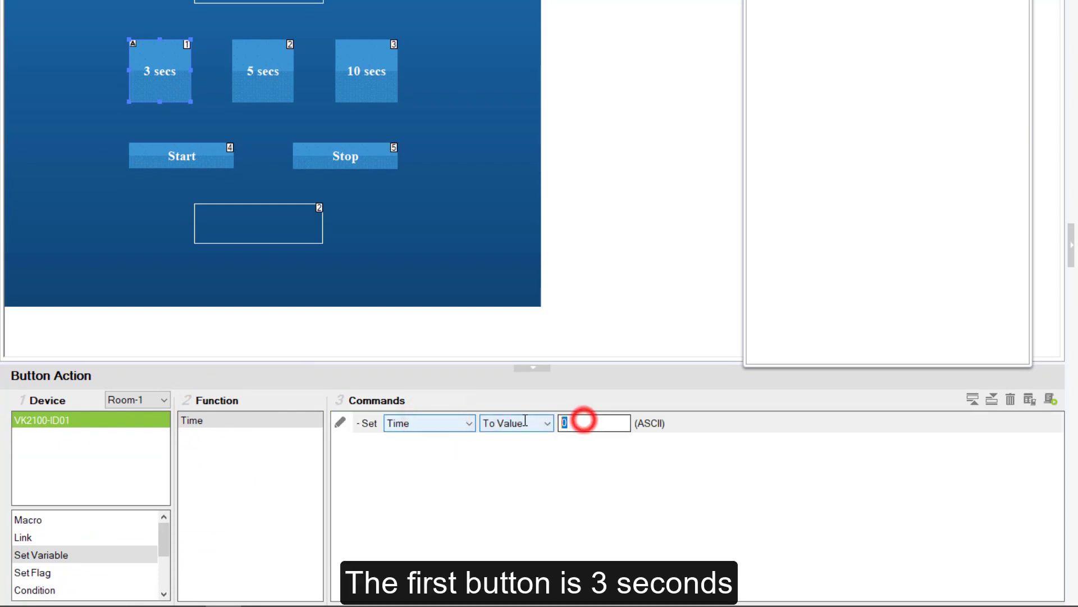
{"action": "type", "text": "3"}
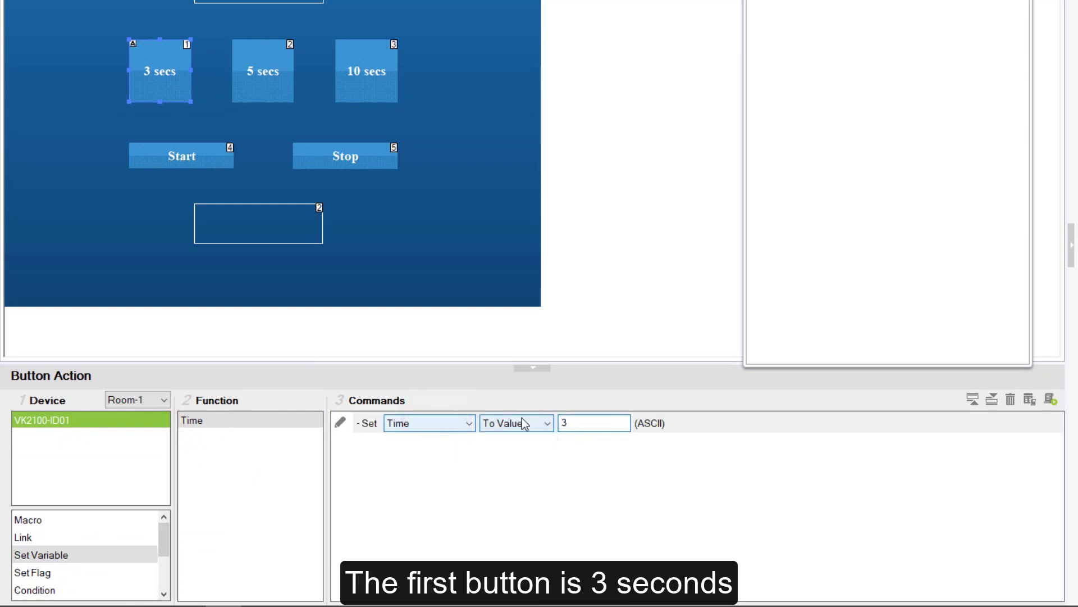
Confirm the 3 secs button's command and give the 5 secs button a Set Variable command that sets Time to value 5
{"action": "key", "text": "Return"}
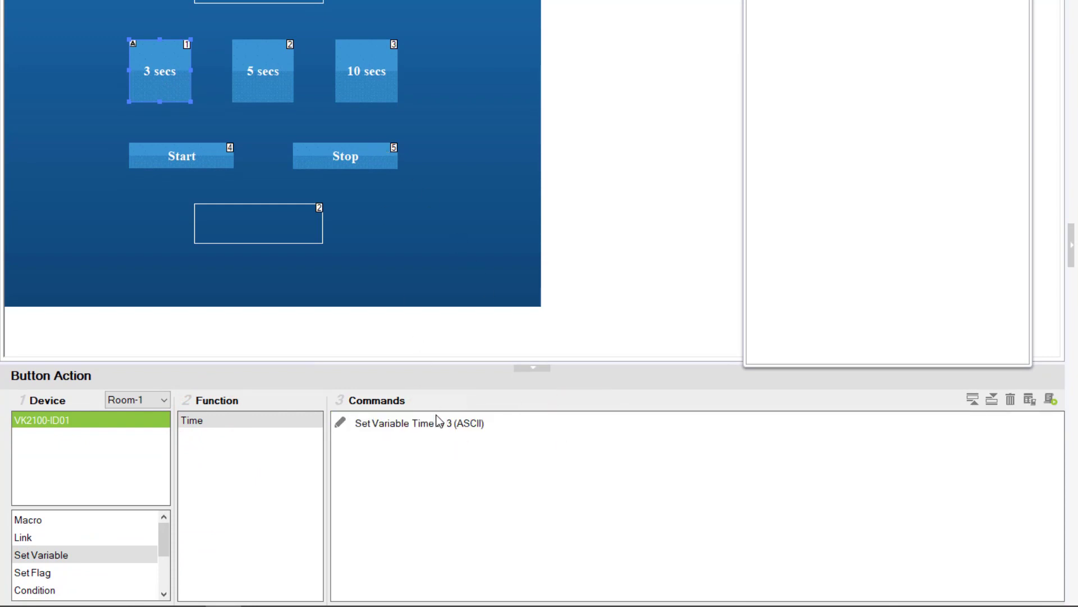
{"action": "left_click", "coordinate": [439, 422]}
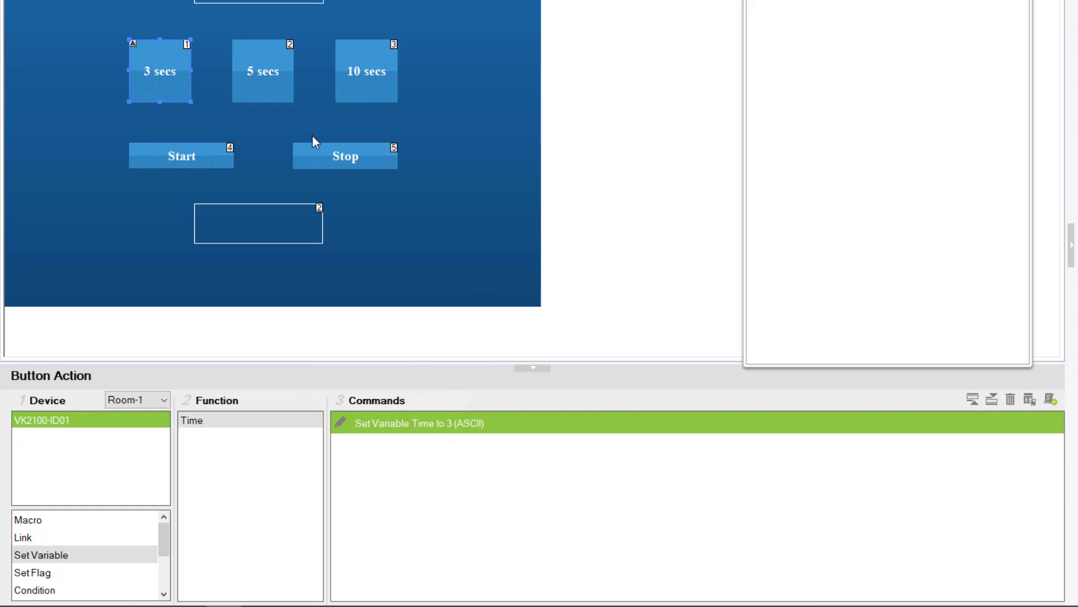
{"action": "left_click", "coordinate": [286, 89]}
{"action": "left_click", "coordinate": [426, 496]}
{"action": "double_click", "coordinate": [475, 426]}
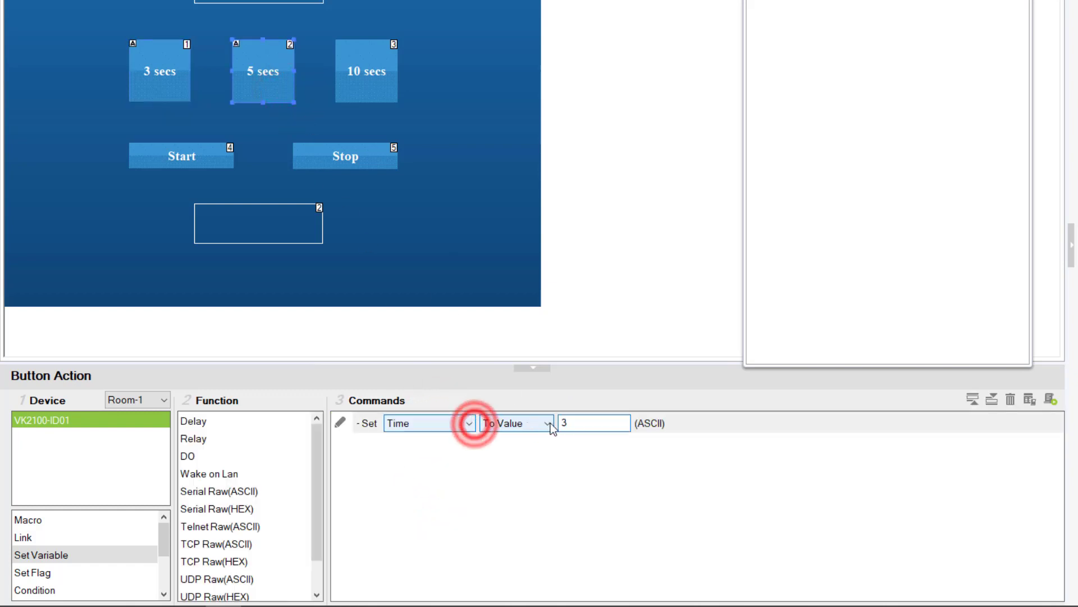
{"action": "double_click", "coordinate": [571, 423]}
{"action": "type", "text": "5"}
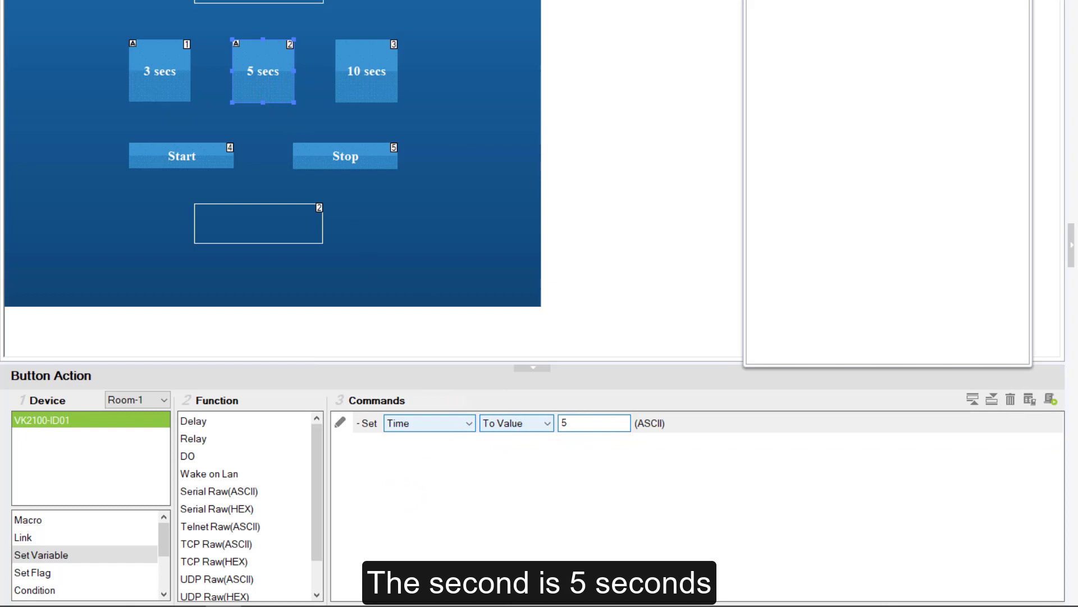
{"action": "left_click", "coordinate": [533, 387]}
Add a Set Variable command to the 10 secs button that sets Time to value 10
{"action": "left_click", "coordinate": [384, 90]}
{"action": "left_click", "coordinate": [491, 447]}
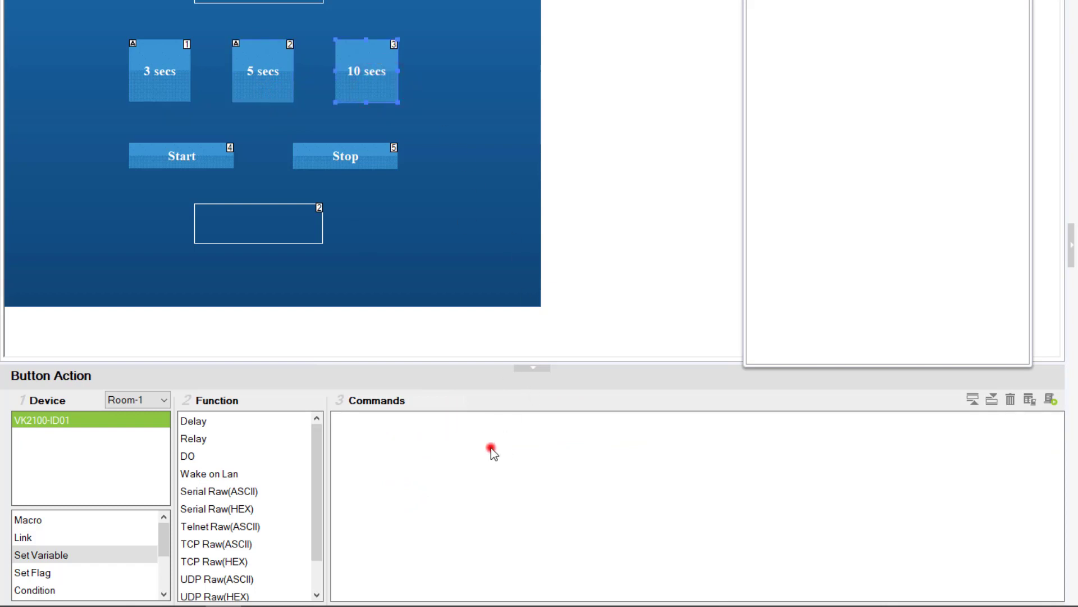
{"action": "left_click", "coordinate": [514, 422]}
{"action": "left_click", "coordinate": [515, 421]}
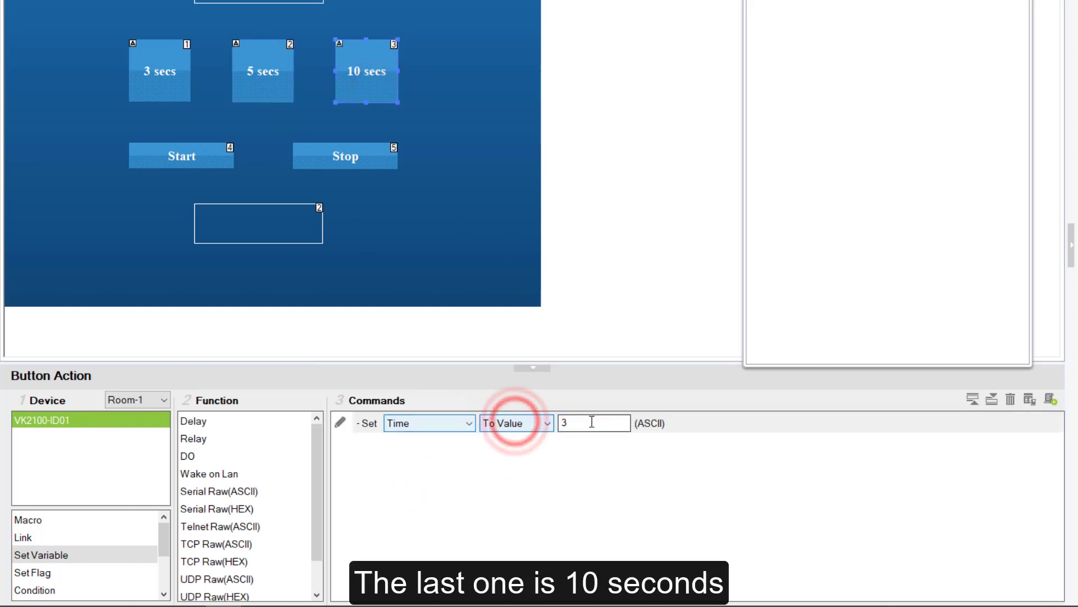
{"action": "double_click", "coordinate": [588, 422]}
{"action": "type", "text": "10"}
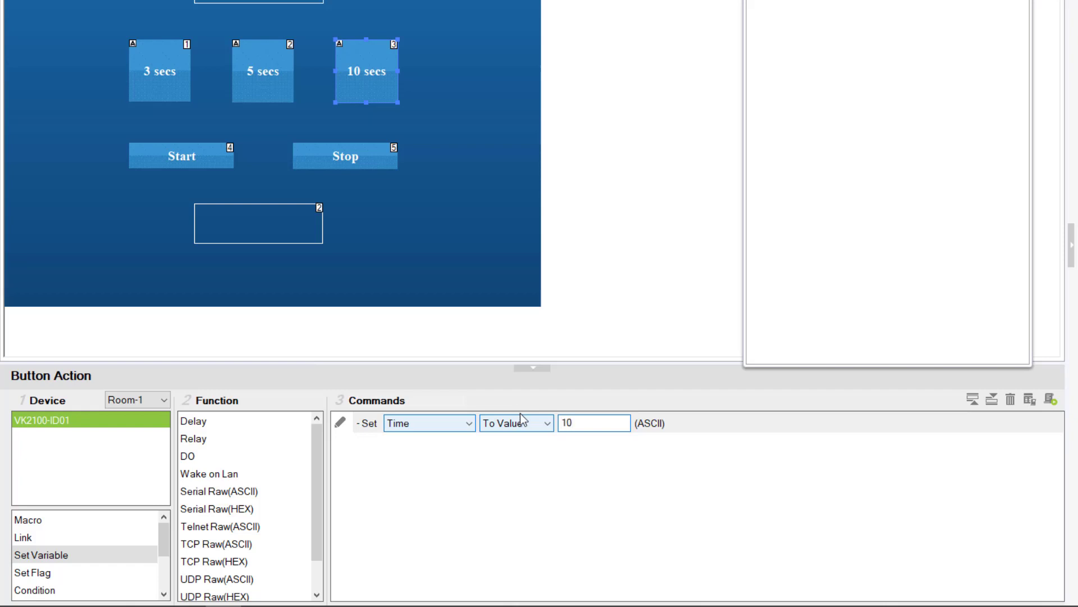
{"action": "left_click", "coordinate": [531, 387]}
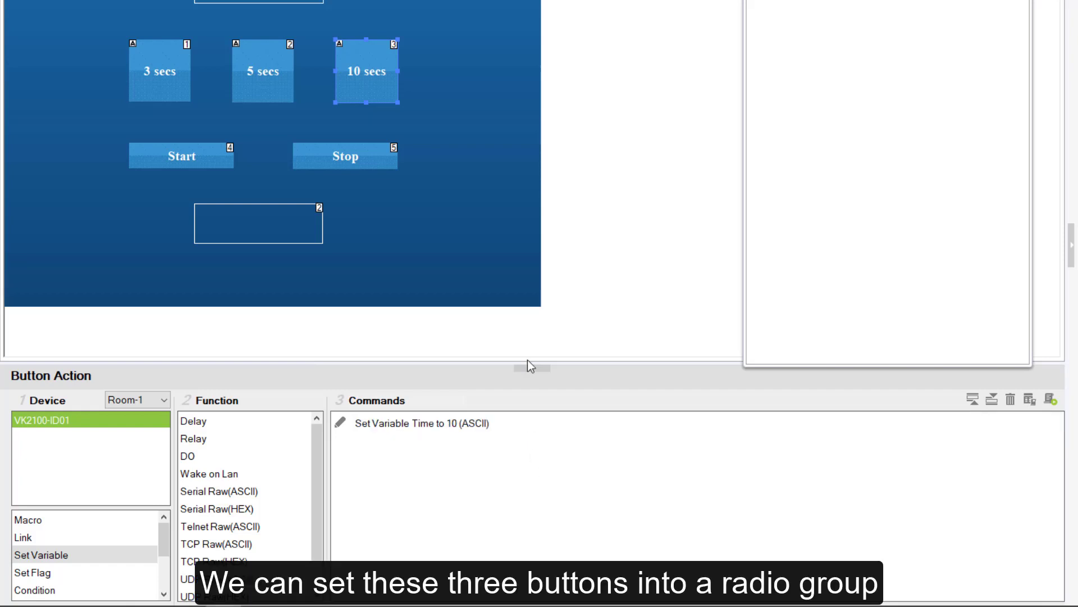
Combine the 3 secs, 5 secs and 10 secs buttons into a radio group
{"action": "left_click", "coordinate": [430, 74]}
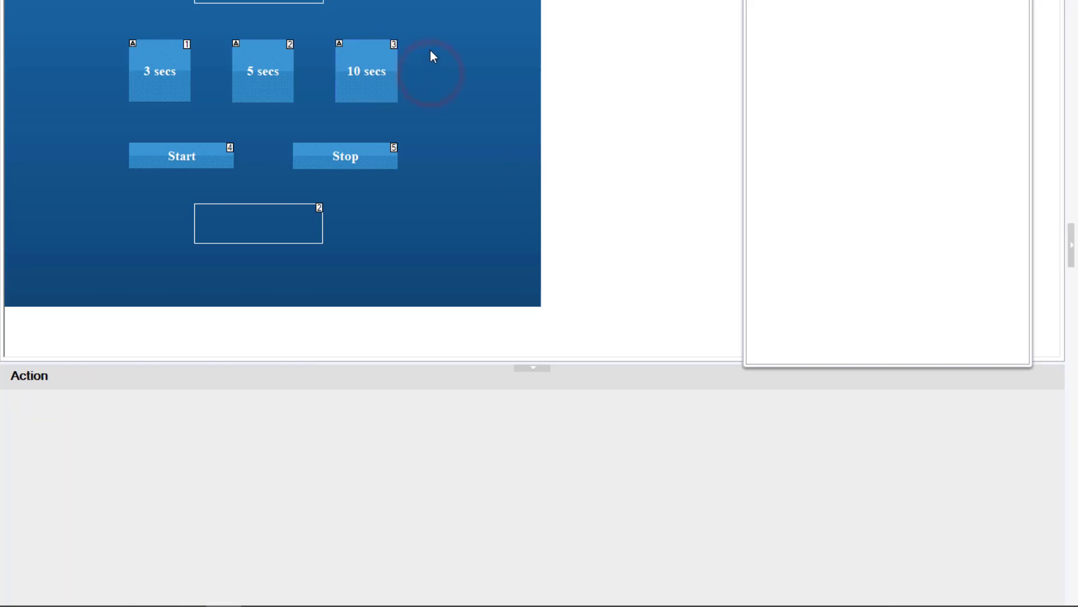
{"action": "left_click_drag", "start_coordinate": [220, 80], "coordinate": [106, 103]}
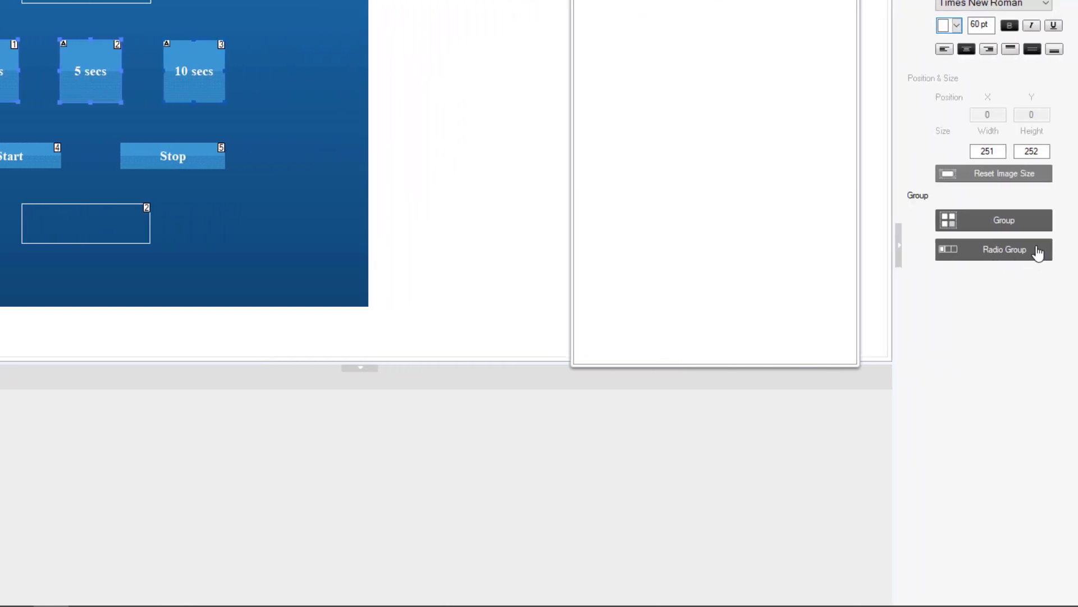
{"action": "left_click", "coordinate": [1035, 247]}
{"action": "left_click", "coordinate": [284, 168]}
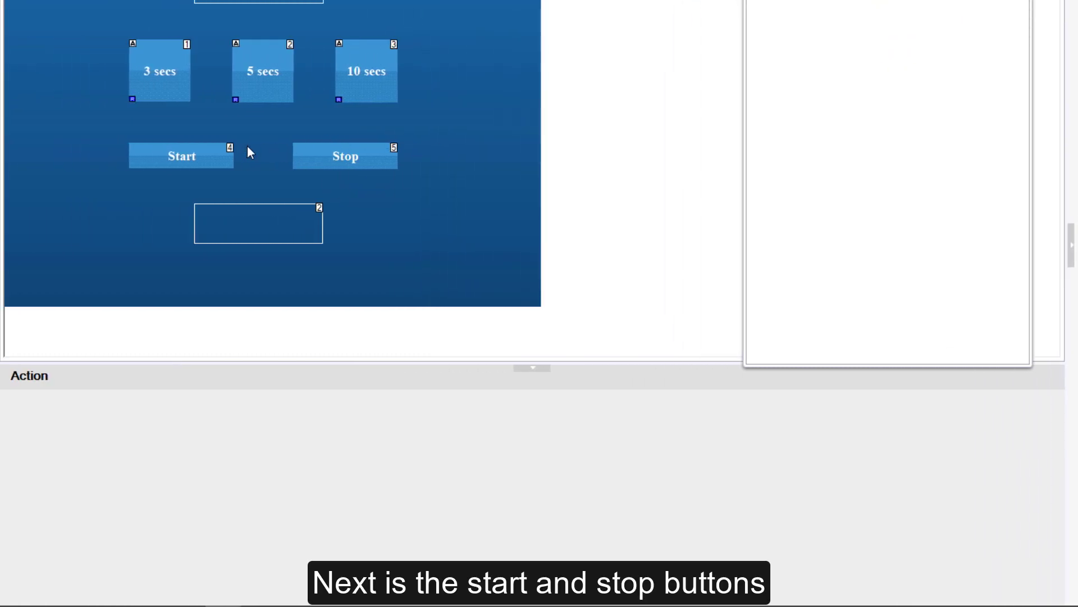
Add a Set Flag command to the Start button that sets switch to ON
{"action": "left_click", "coordinate": [215, 148]}
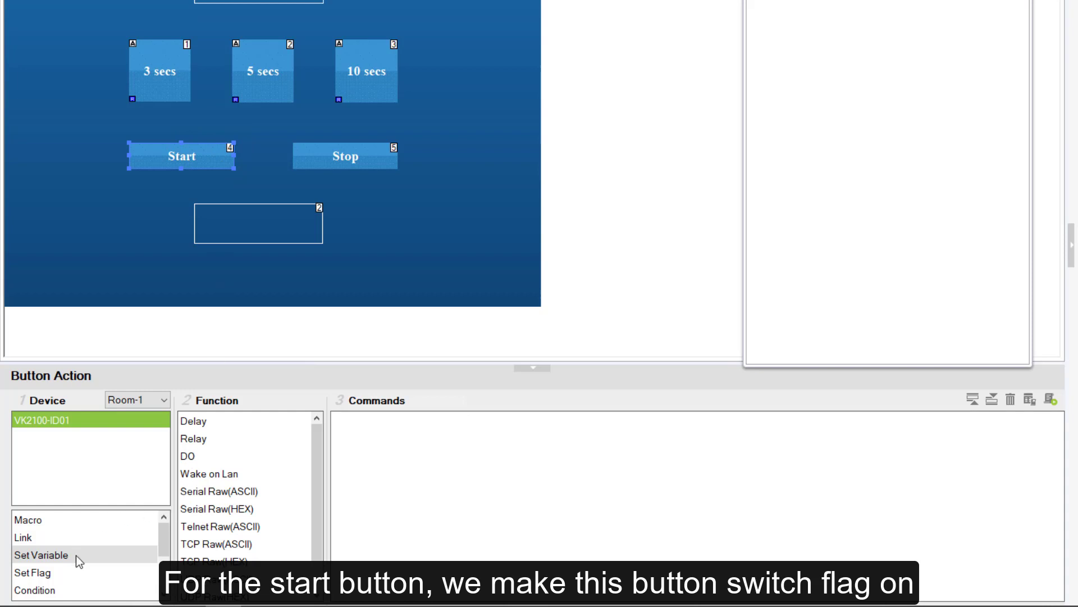
{"action": "left_click", "coordinate": [67, 574]}
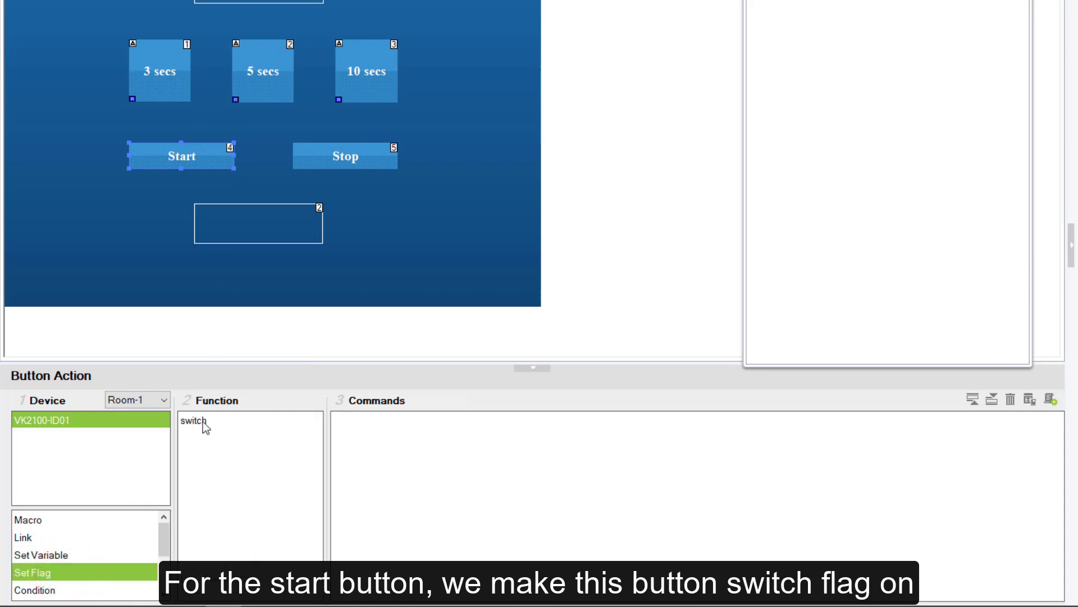
{"action": "left_click_drag", "start_coordinate": [203, 420], "coordinate": [496, 426]}
{"action": "left_click", "coordinate": [496, 422]}
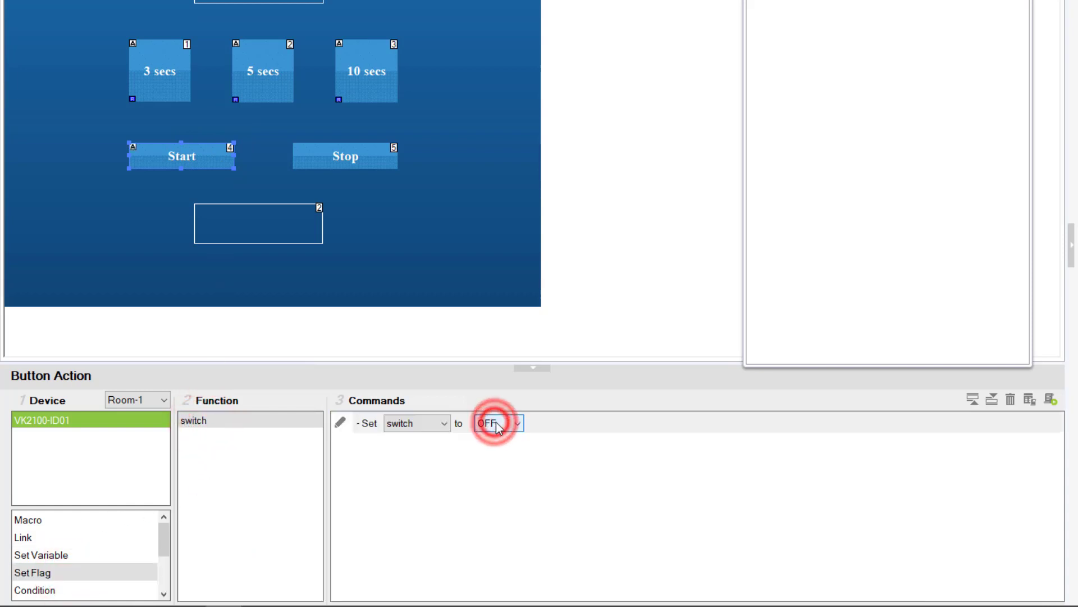
{"action": "left_click", "coordinate": [480, 466]}
Add a Set Flag command to the Stop button that sets switch to OFF
{"action": "left_click", "coordinate": [380, 157]}
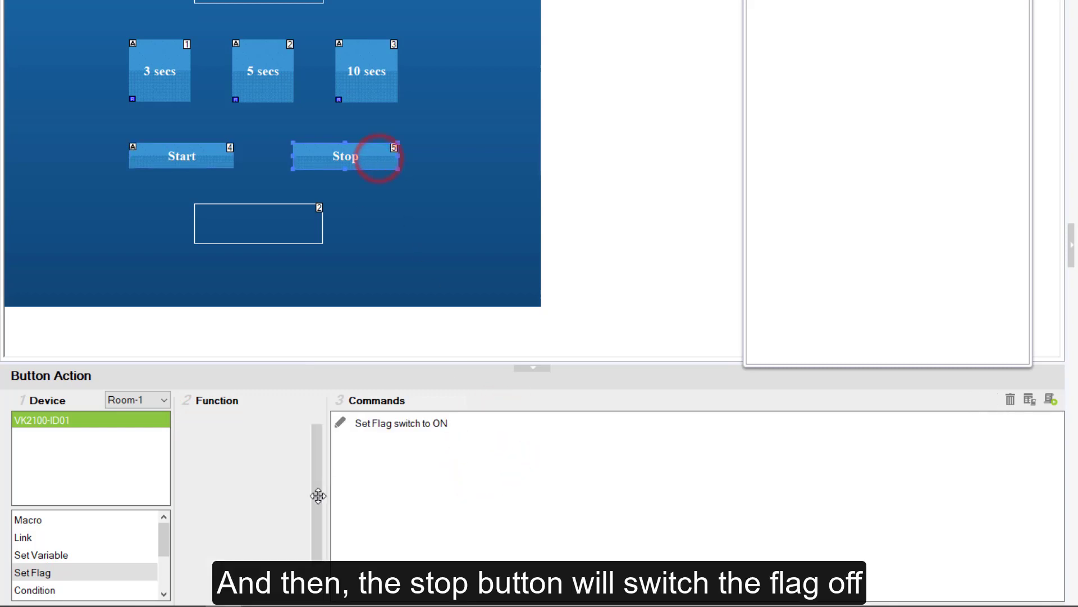
{"action": "left_click", "coordinate": [110, 572]}
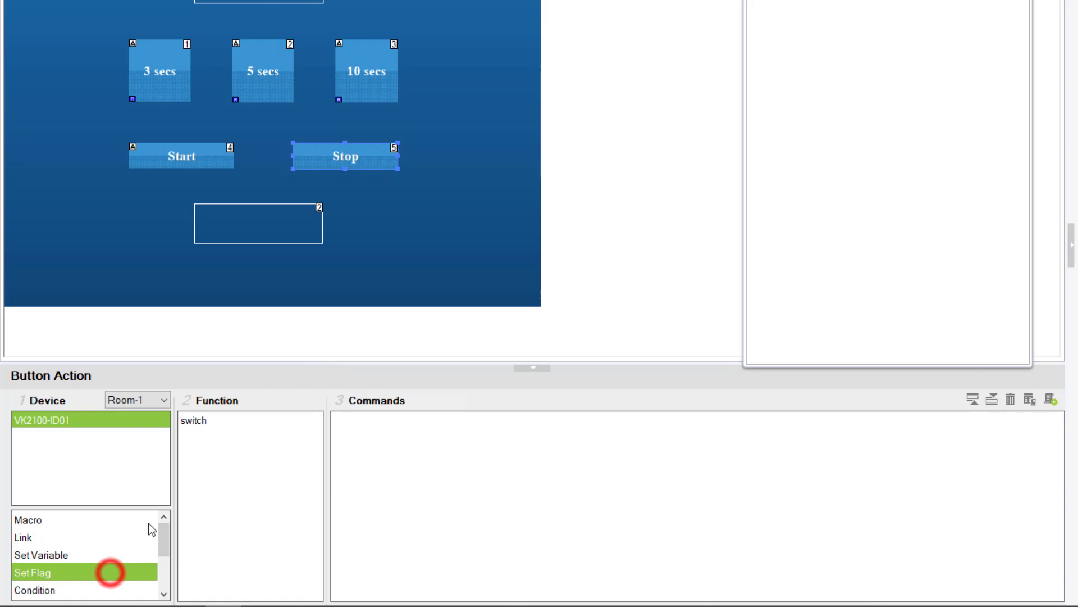
{"action": "double_click", "coordinate": [196, 422]}
{"action": "left_click", "coordinate": [430, 421]}
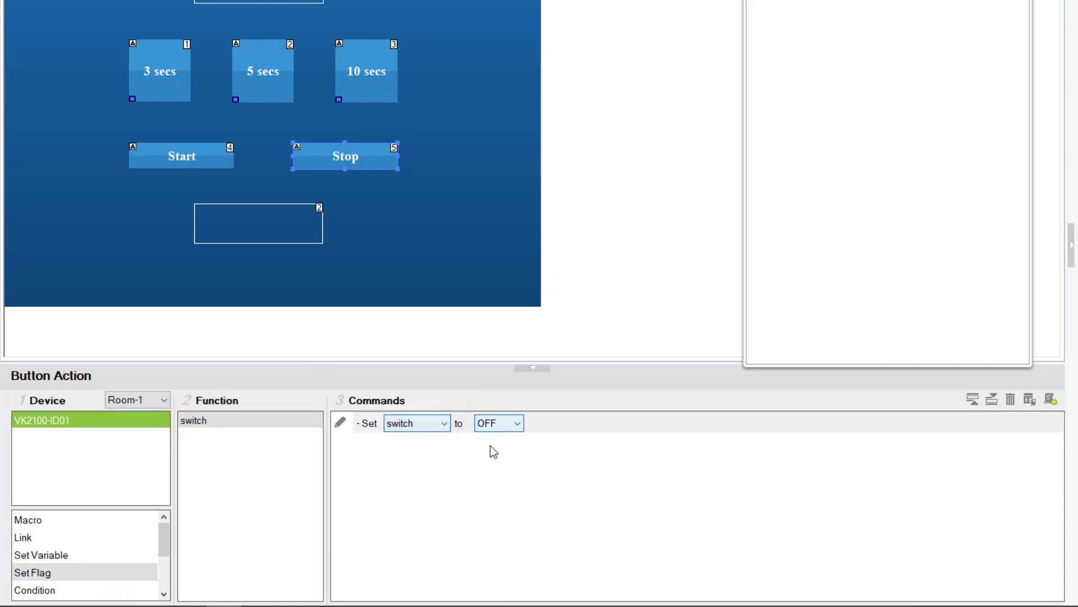
{"action": "left_click", "coordinate": [483, 453]}
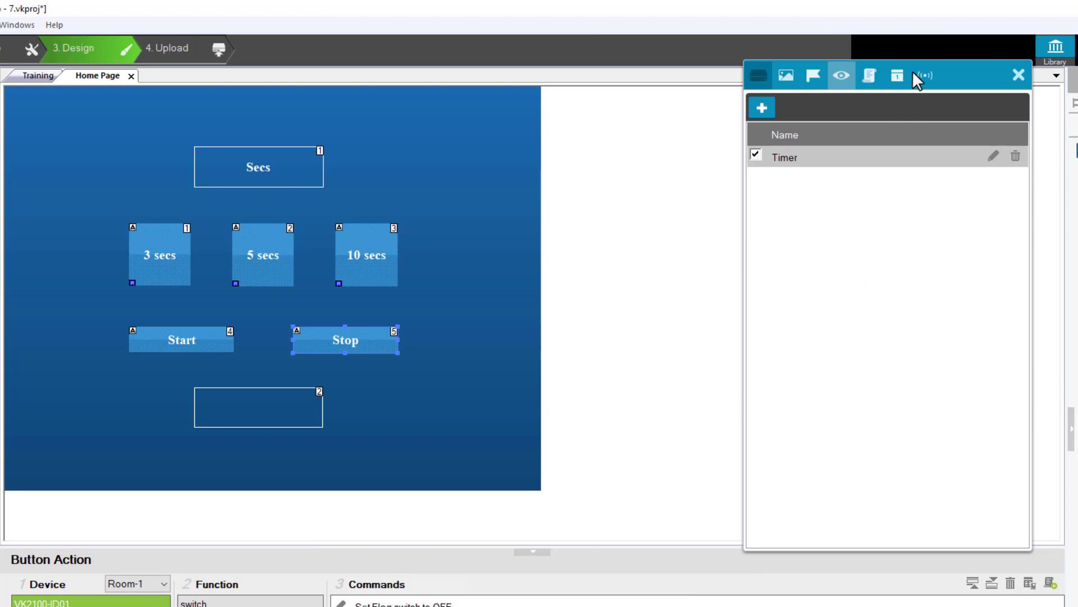
Open the Time variable for editing and add a Variable If condition for Time = 0 to its action
{"action": "left_click", "coordinate": [926, 75]}
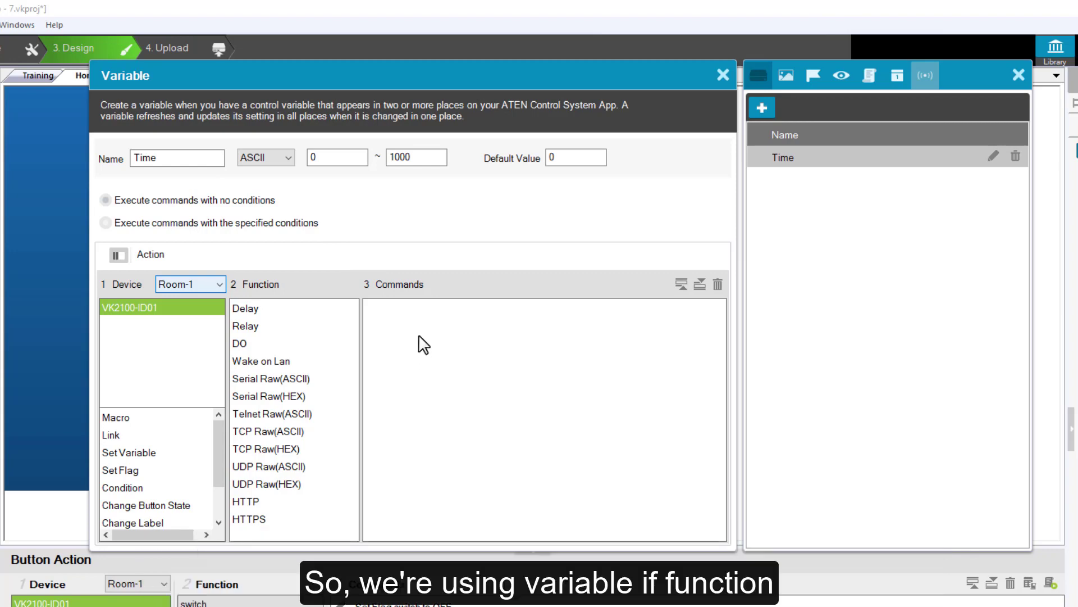
{"action": "left_click", "coordinate": [125, 486]}
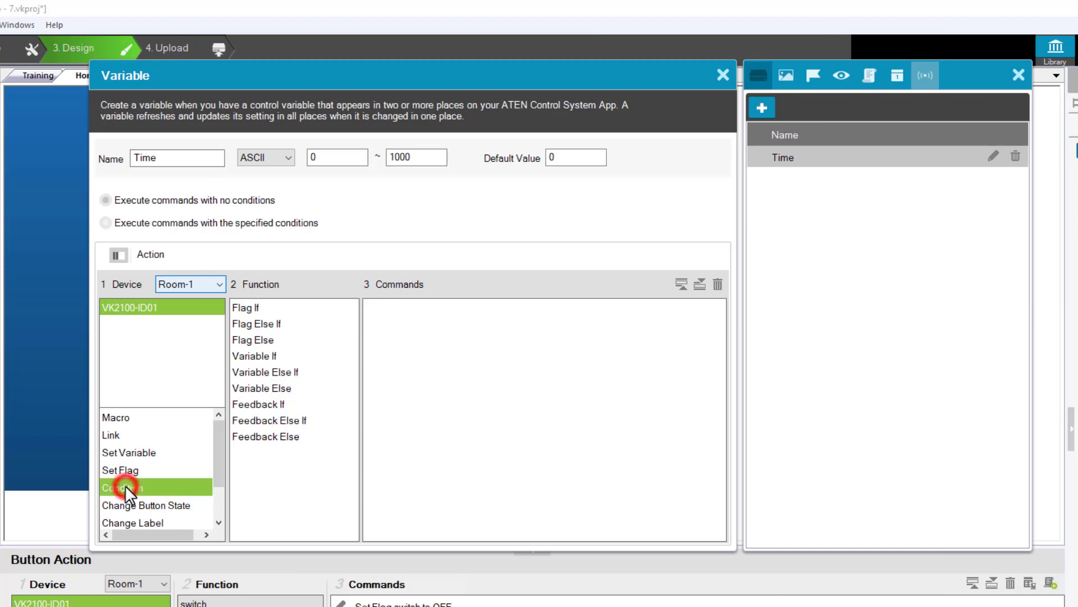
{"action": "left_click", "coordinate": [266, 356]}
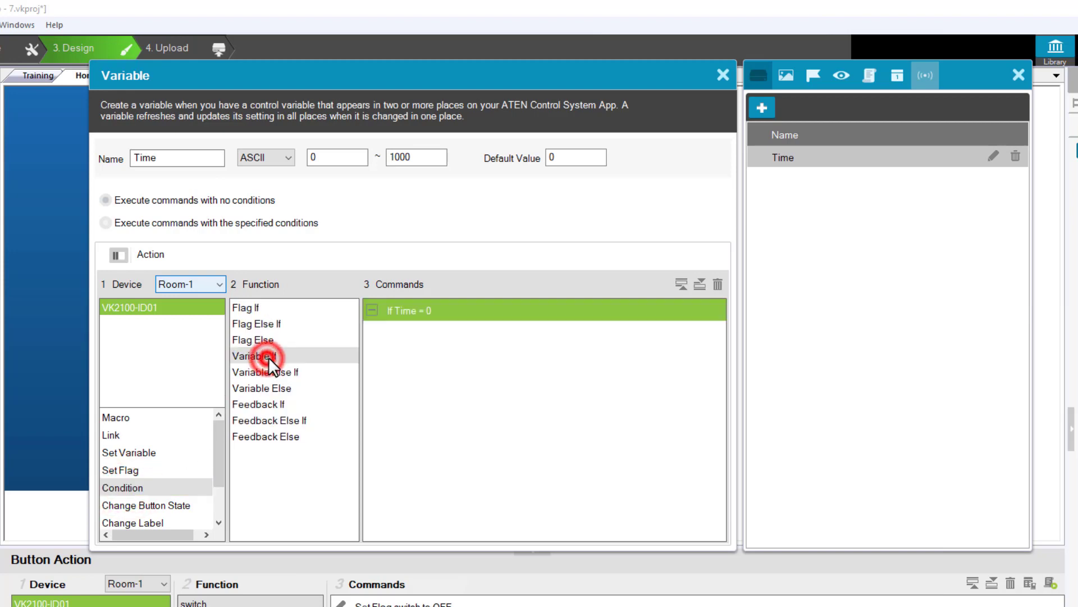
{"action": "left_click", "coordinate": [439, 311]}
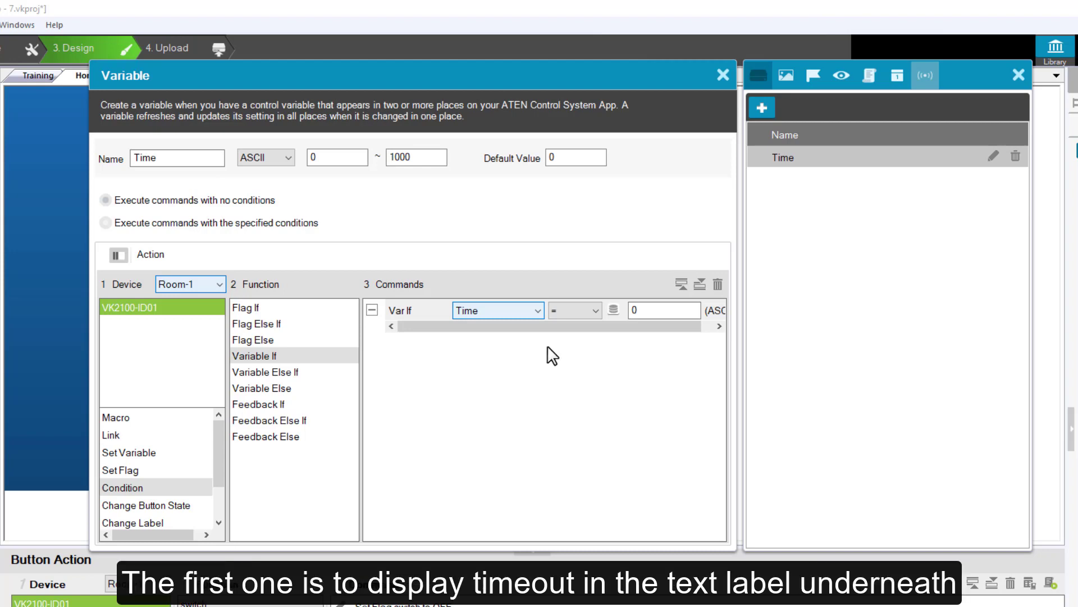
Nest a Change Label command under the Time = 0 condition that changes label _2 on the Home Page to "Timeout"
{"action": "left_click", "coordinate": [122, 506]}
{"action": "left_click_drag", "start_coordinate": [214, 476], "coordinate": [214, 493]}
{"action": "left_click", "coordinate": [150, 471]}
{"action": "left_click_drag", "start_coordinate": [252, 308], "coordinate": [462, 333]}
{"action": "left_click", "coordinate": [461, 333]}
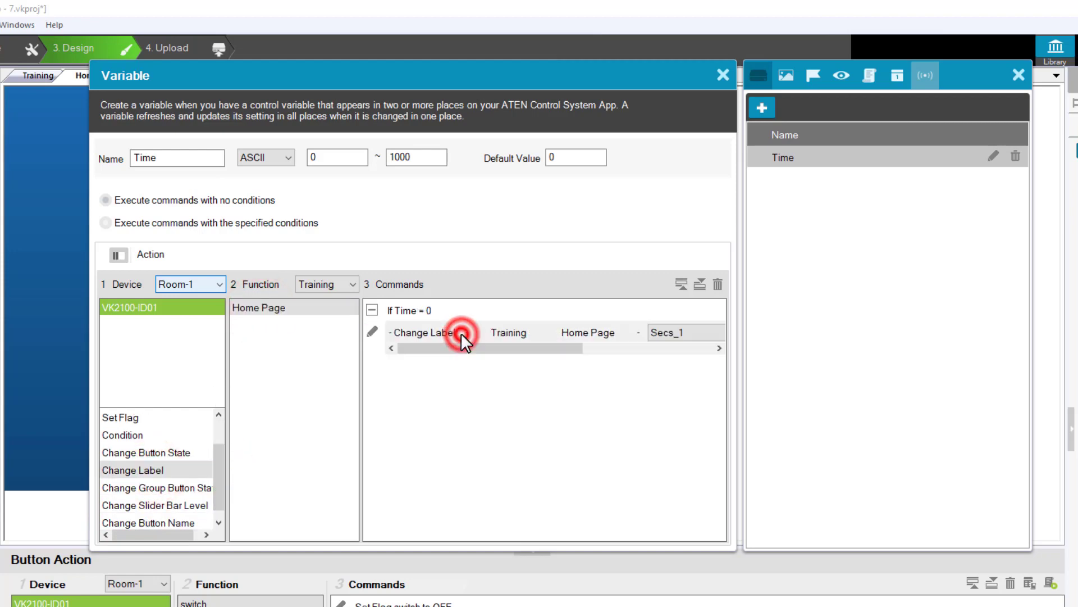
{"action": "left_click_drag", "start_coordinate": [520, 348], "coordinate": [625, 347]}
{"action": "left_click", "coordinate": [582, 331]}
{"action": "left_click", "coordinate": [581, 358]}
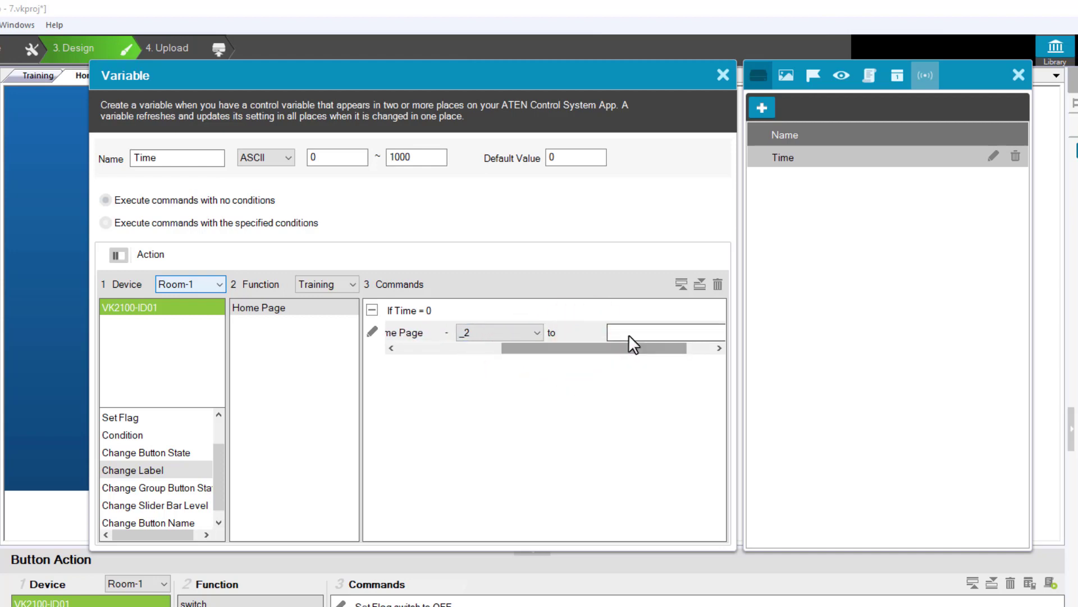
{"action": "left_click", "coordinate": [628, 334]}
{"action": "type", "text": "Timeout"}
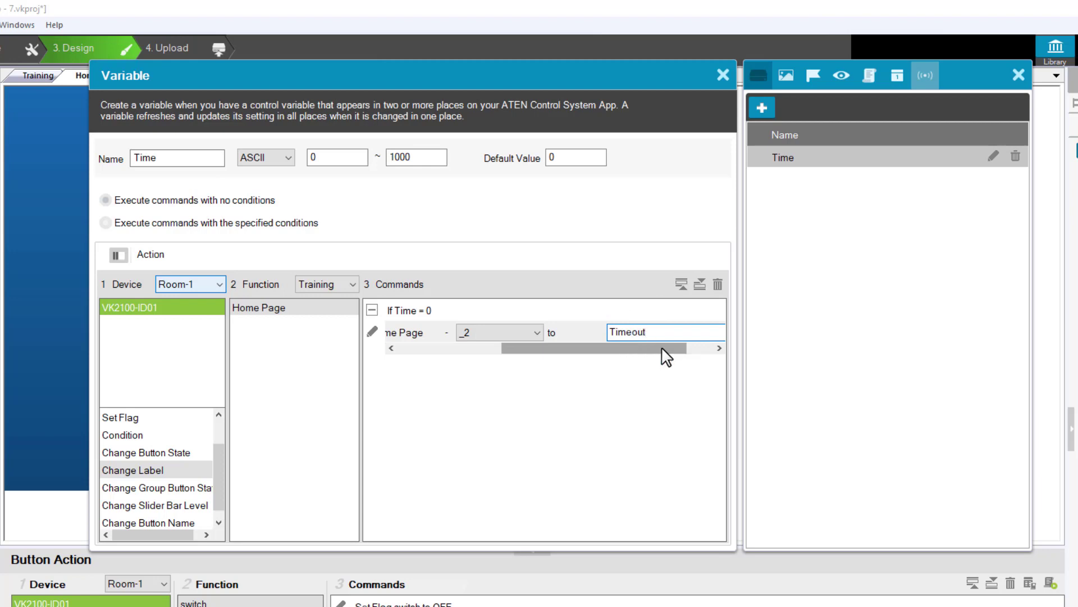
{"action": "key", "text": "Return"}
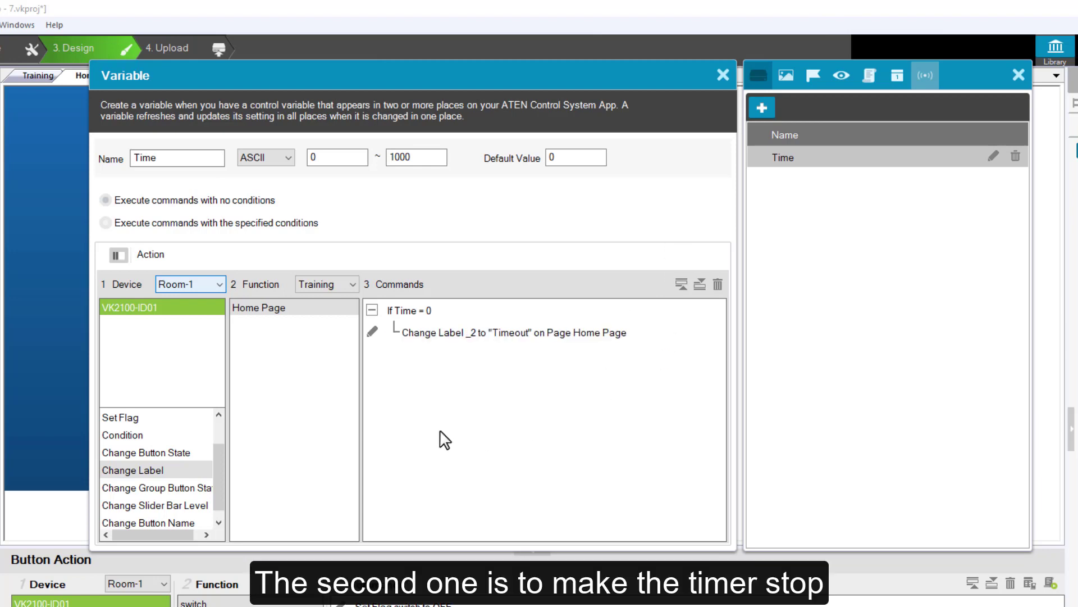
Add a Set Flag command setting switch to OFF under the Time = 0 condition and move it below the Change Label command
{"action": "left_click_drag", "start_coordinate": [219, 451], "coordinate": [218, 441]}
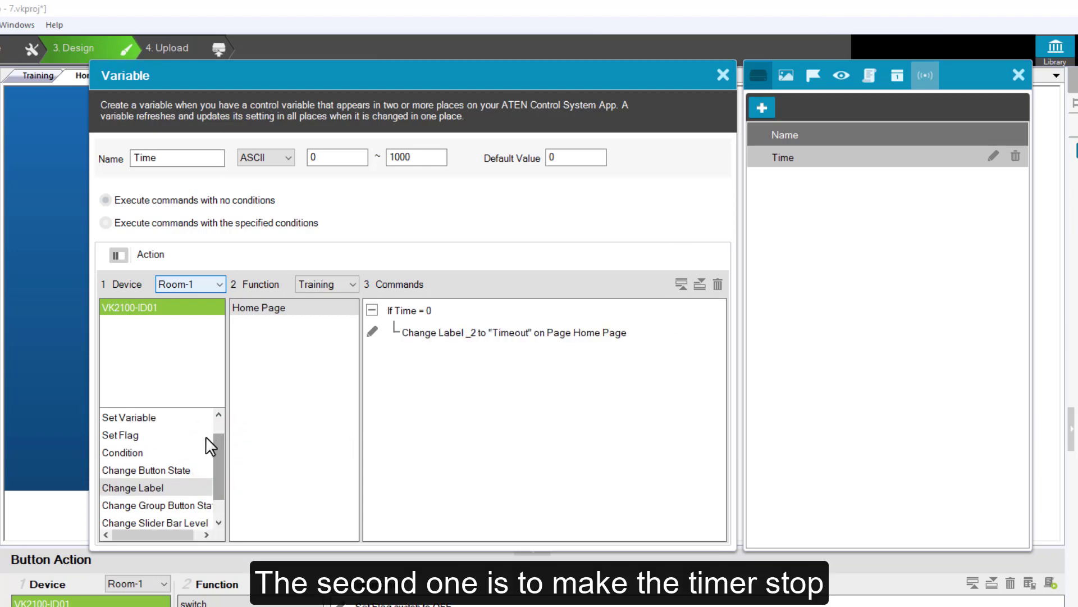
{"action": "left_click", "coordinate": [148, 437]}
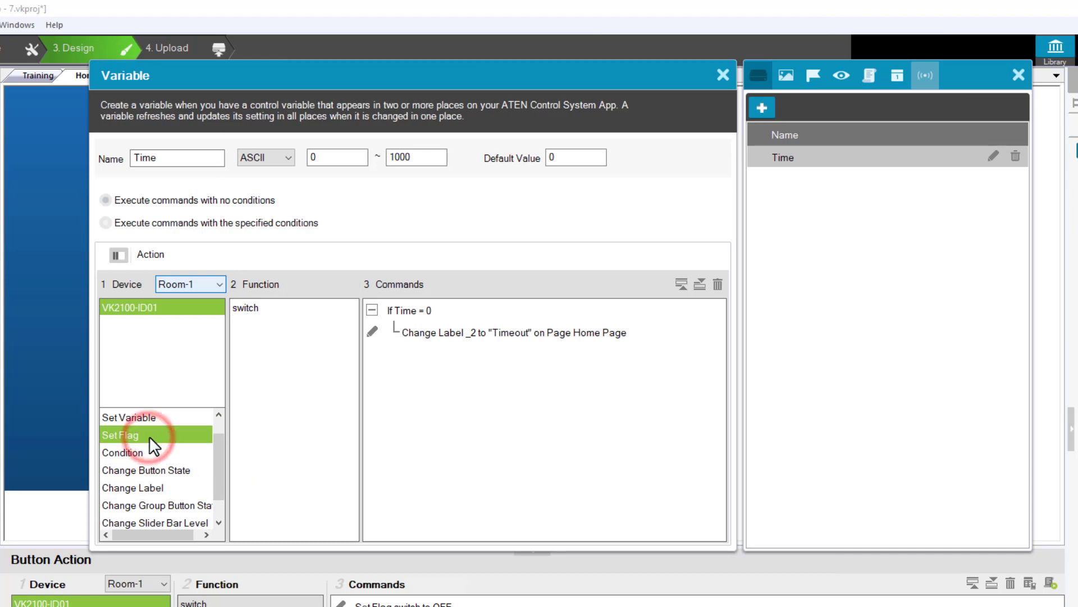
{"action": "left_click_drag", "start_coordinate": [253, 307], "coordinate": [447, 324]}
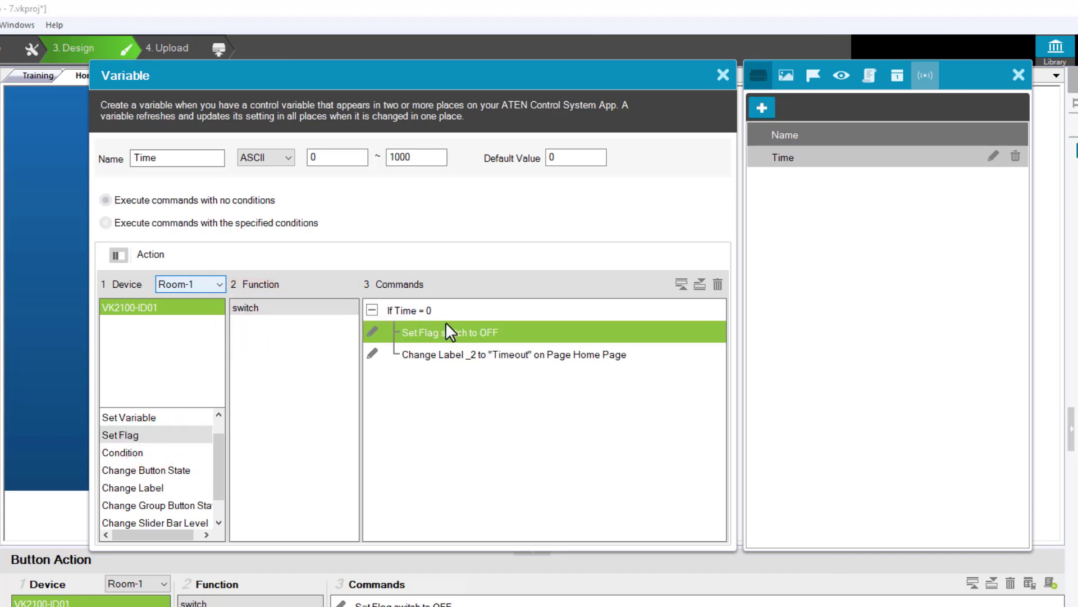
{"action": "double_click", "coordinate": [471, 335]}
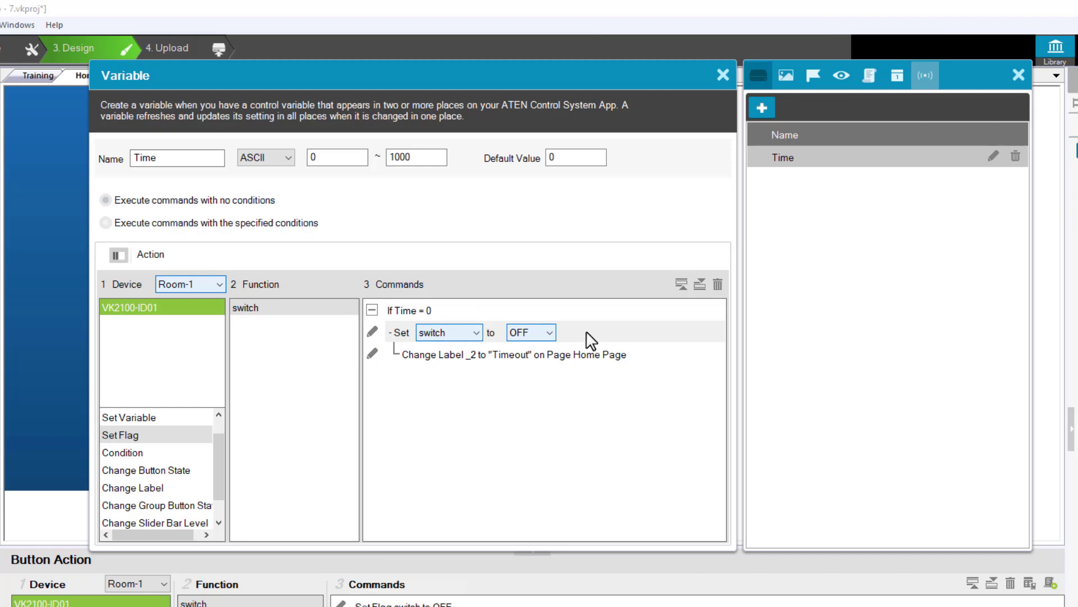
{"action": "left_click", "coordinate": [585, 337]}
{"action": "left_click", "coordinate": [554, 354]}
{"action": "left_click", "coordinate": [554, 332]}
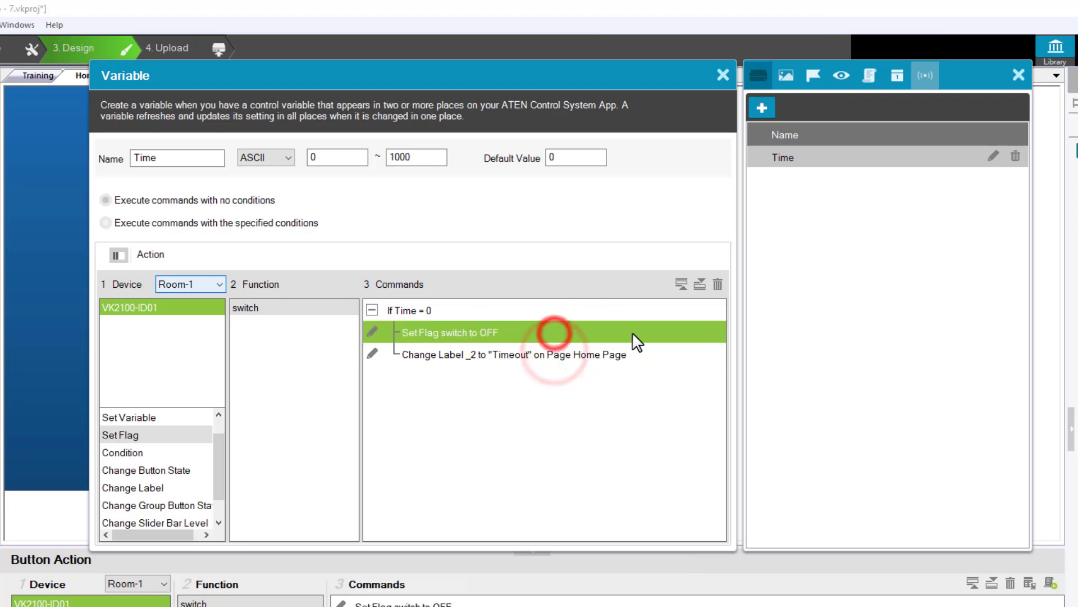
{"action": "left_click", "coordinate": [700, 285]}
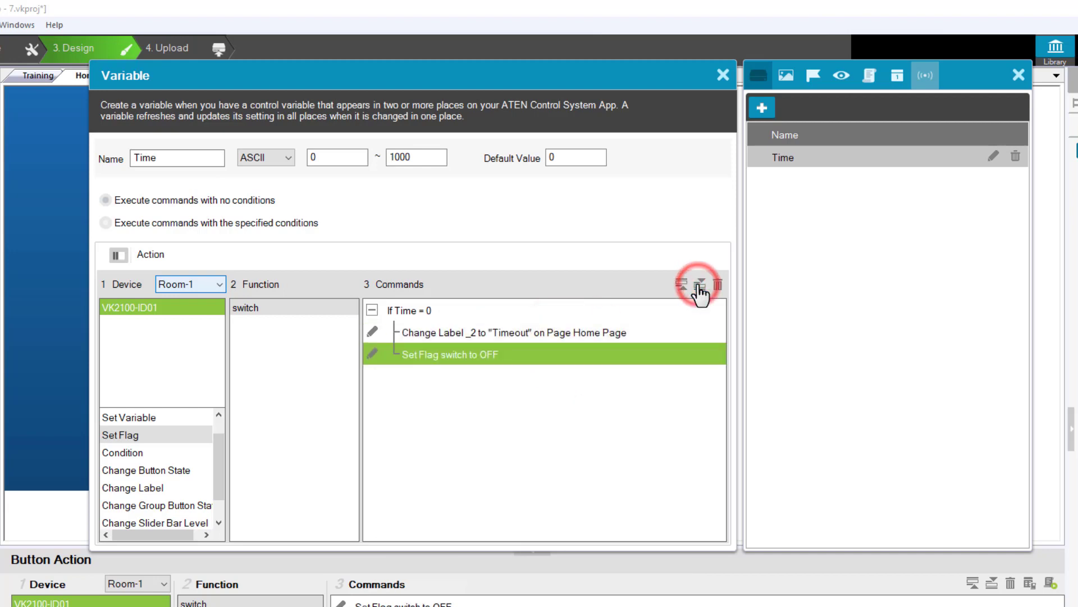
{"action": "left_click", "coordinate": [410, 310]}
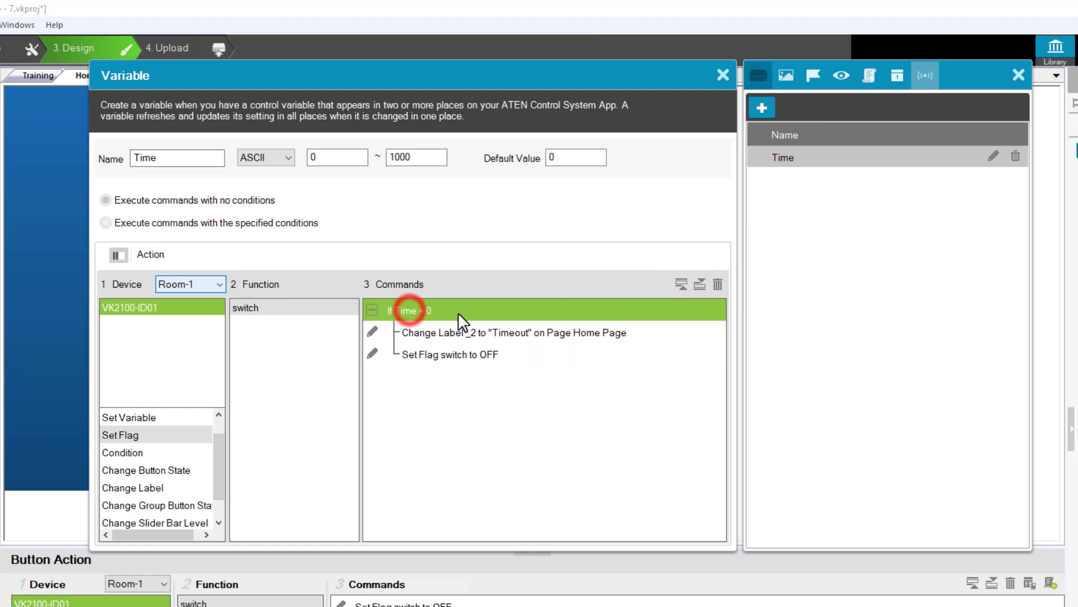
{"action": "left_click", "coordinate": [514, 332]}
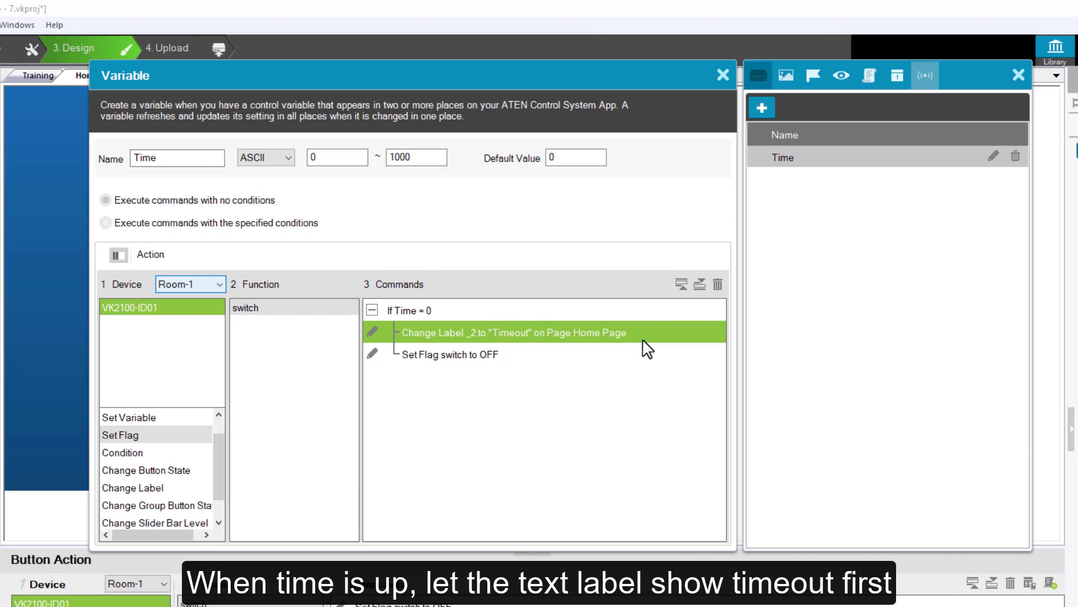
{"action": "left_click", "coordinate": [492, 355]}
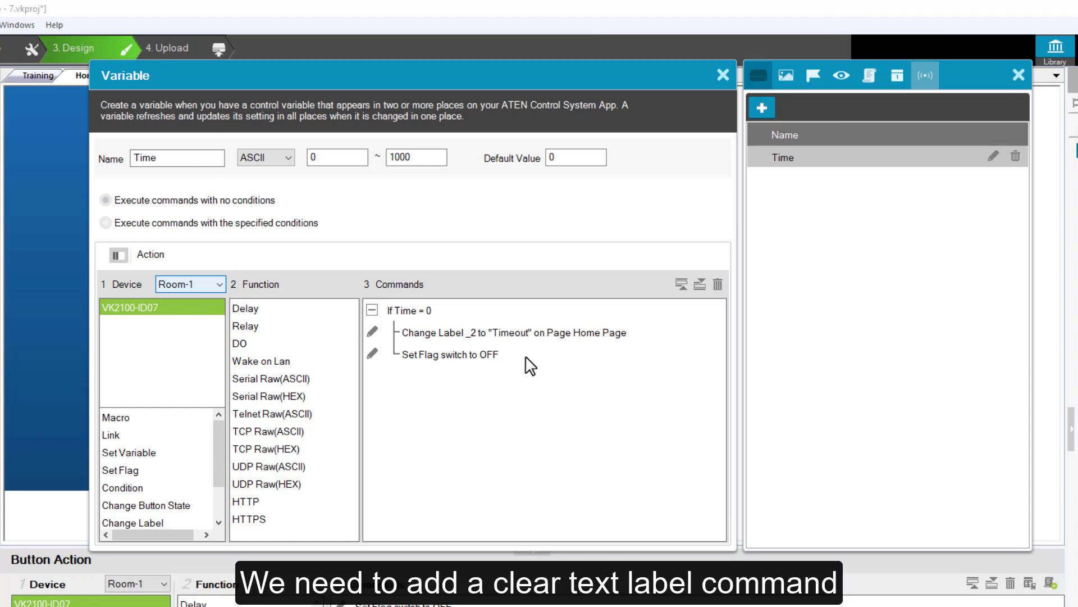
Close the Time variable's settings and add a Change Label command to the 3 secs button that sets Home Page label _2 to blank text
{"action": "left_click", "coordinate": [723, 74]}
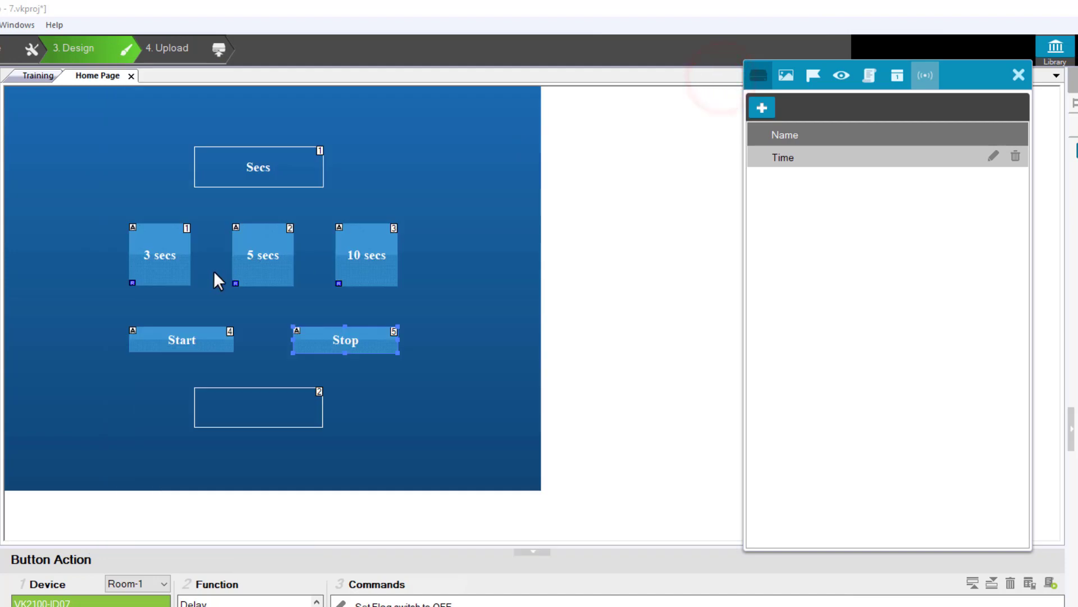
{"action": "left_click", "coordinate": [178, 272]}
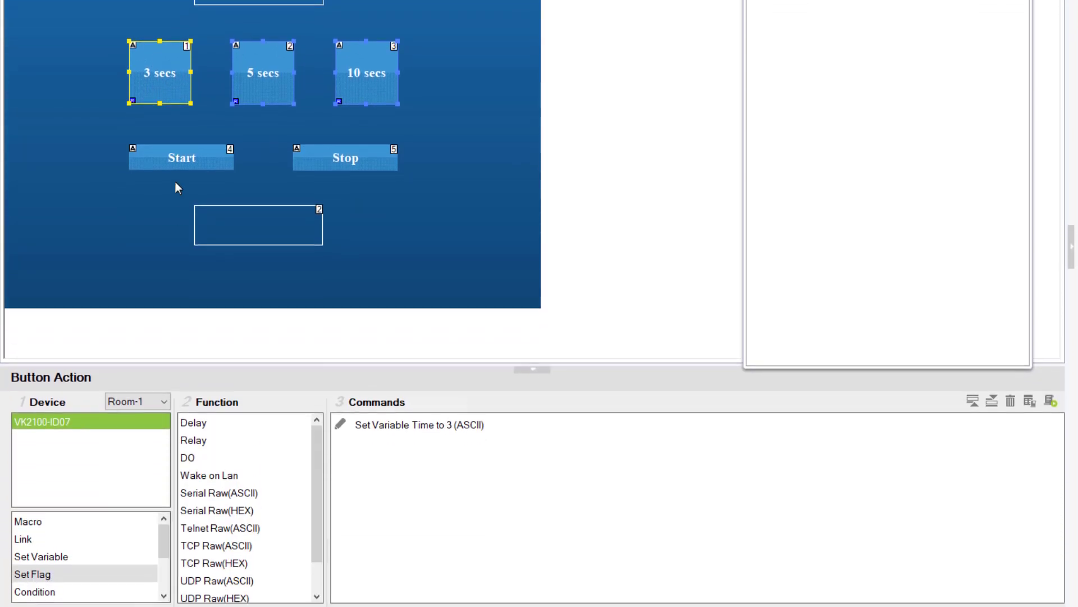
{"action": "scroll", "coordinate": [164, 545], "scroll_direction": "down", "scroll_amount": 1}
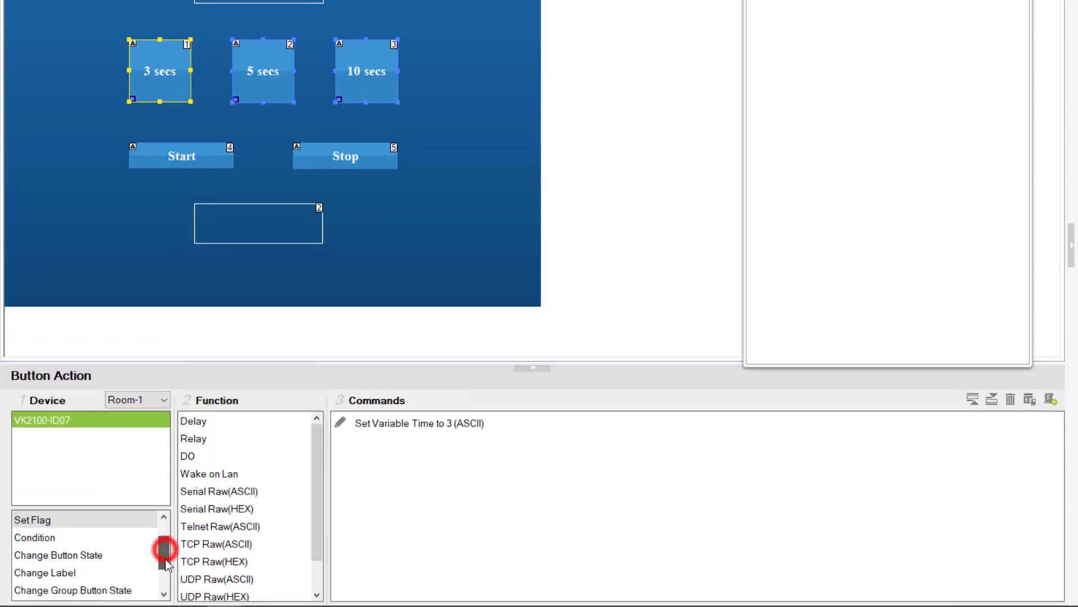
{"action": "left_click", "coordinate": [68, 573]}
{"action": "double_click", "coordinate": [212, 421]}
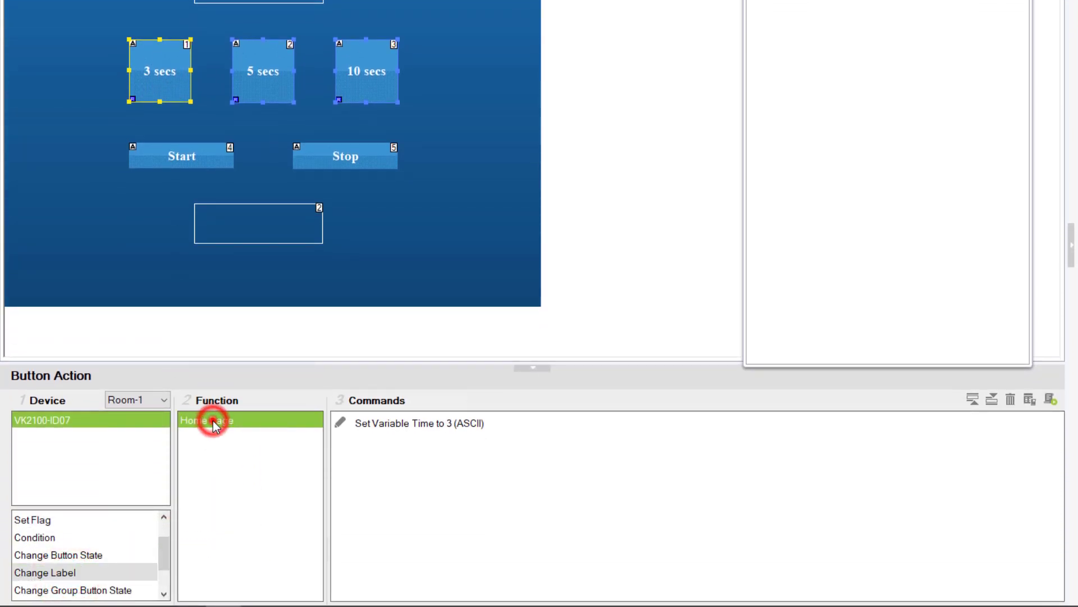
{"action": "left_click", "coordinate": [436, 444]}
{"action": "left_click", "coordinate": [584, 445]}
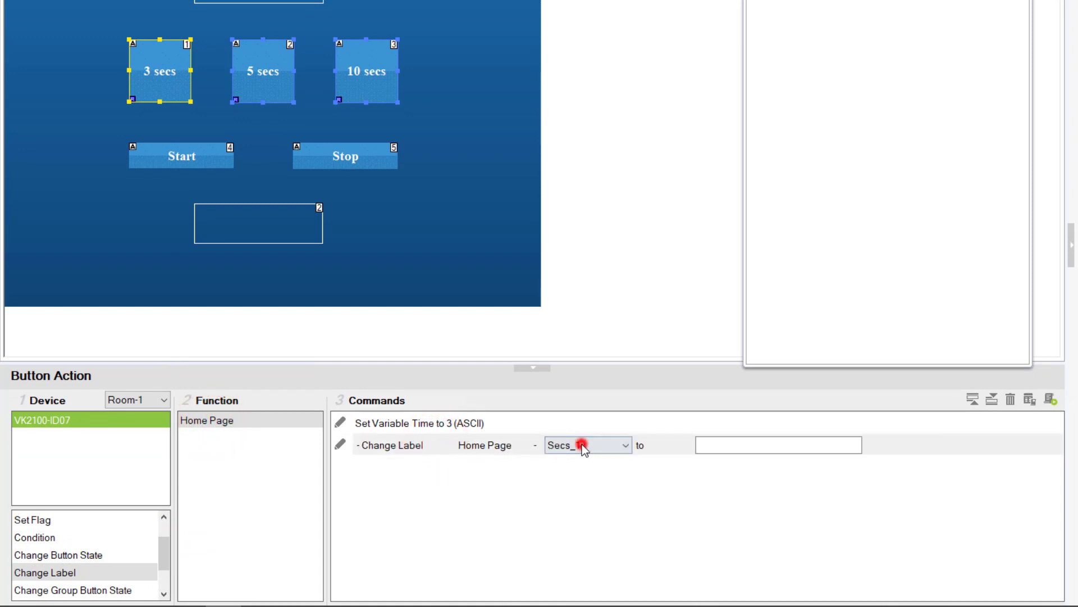
{"action": "left_click", "coordinate": [581, 471]}
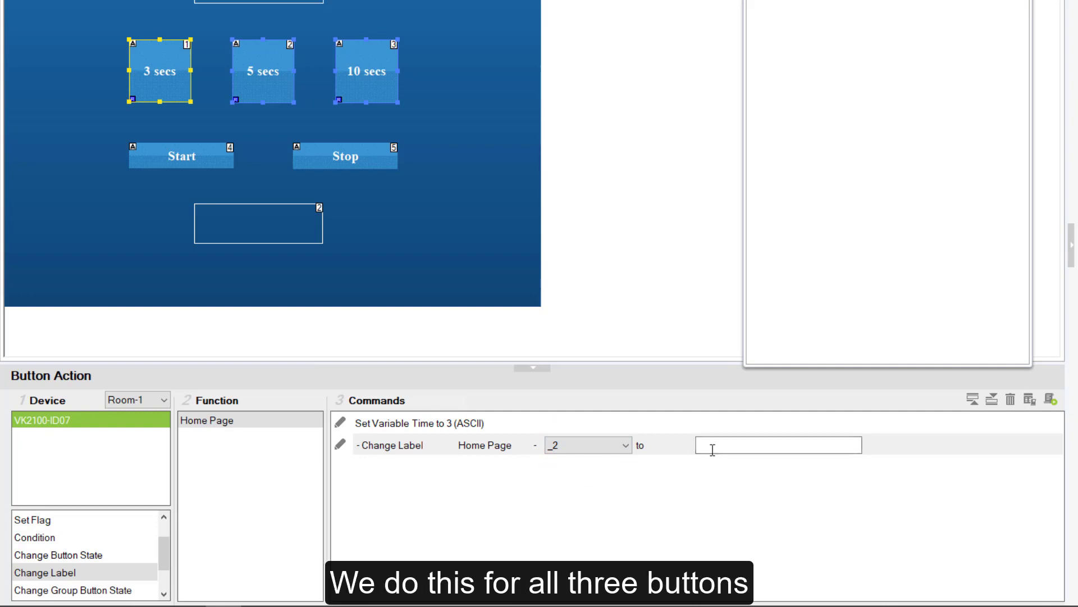
{"action": "left_click", "coordinate": [585, 467]}
Copy the blank Change Label command from the 3 secs button to the 5 secs and 10 secs buttons
{"action": "left_click", "coordinate": [510, 449]}
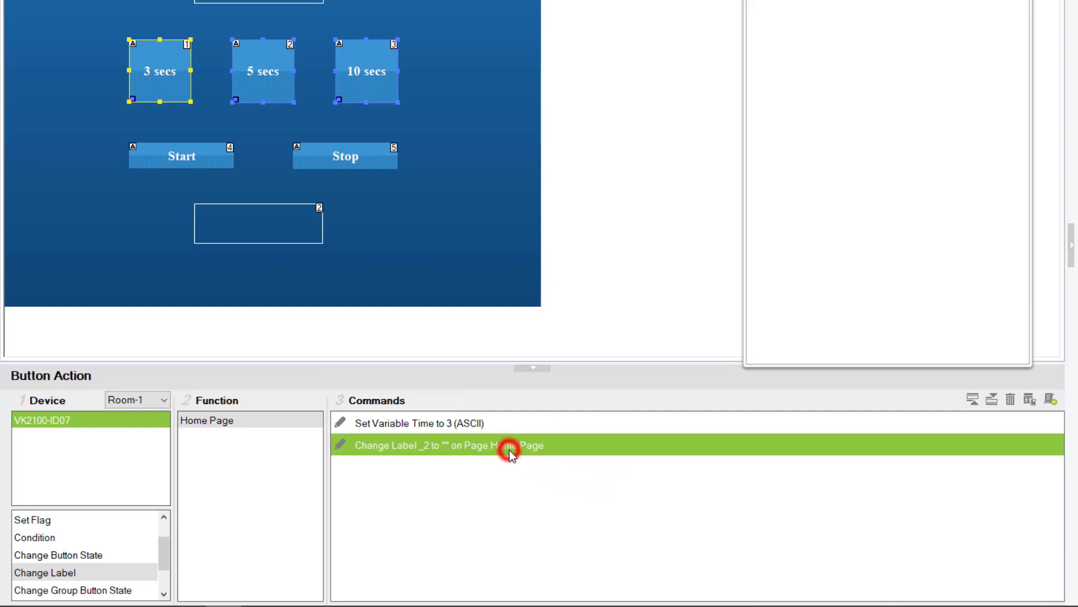
{"action": "key", "text": "ctrl+c"}
{"action": "left_click", "coordinate": [264, 79]}
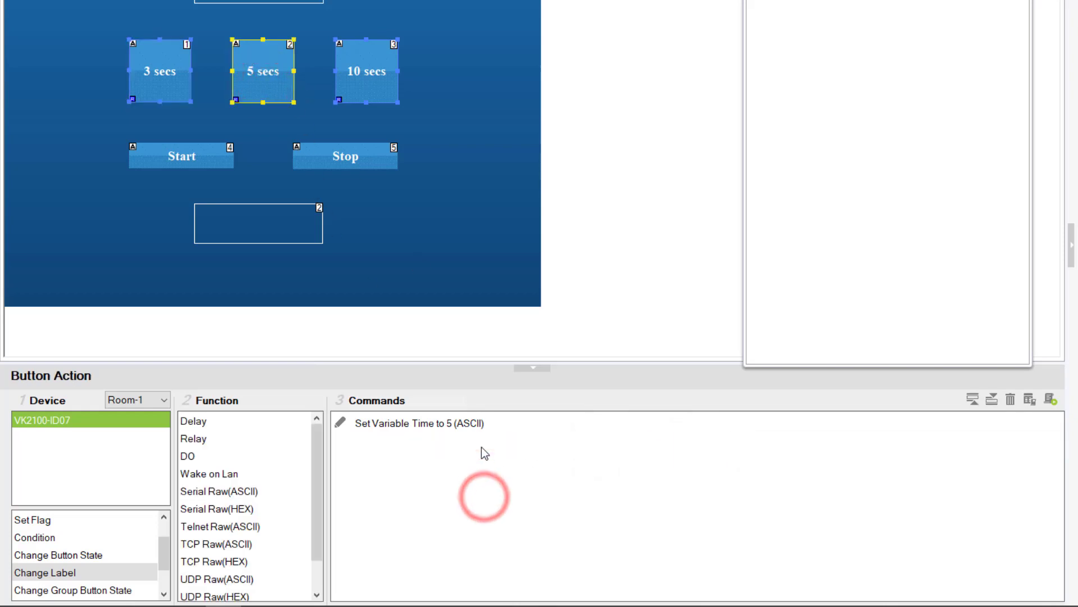
{"action": "key", "text": "ctrl+v"}
{"action": "left_click", "coordinate": [378, 65]}
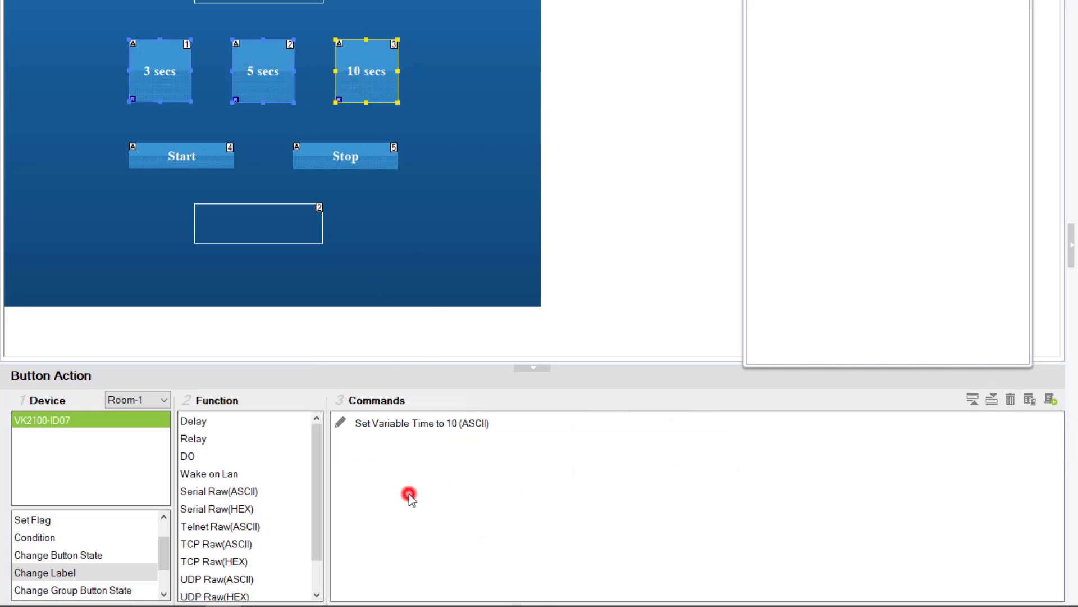
{"action": "key", "text": "ctrl+v"}
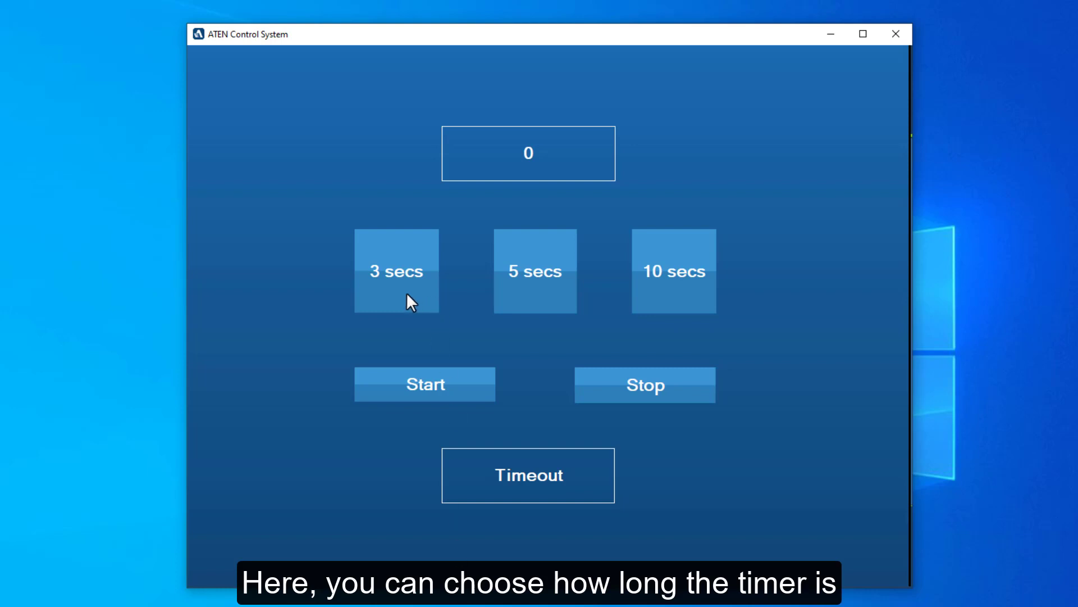
In the ATEN Control System app, try the 3, 5 and 10 secs durations, choose 5 secs and start the countdown
{"action": "left_click", "coordinate": [406, 293]}
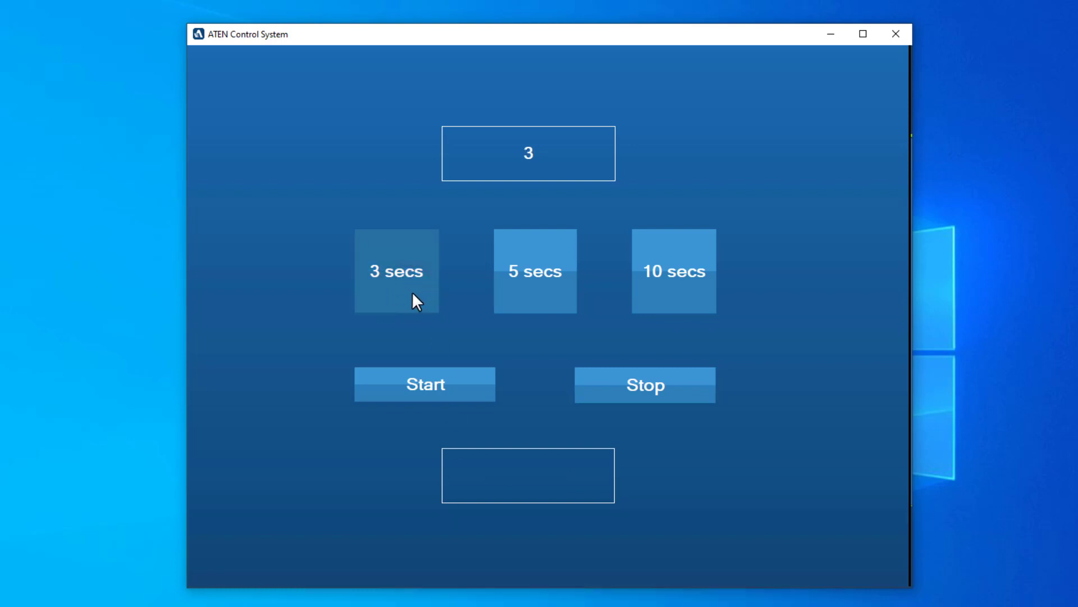
{"action": "left_click", "coordinate": [520, 291]}
{"action": "left_click", "coordinate": [658, 291]}
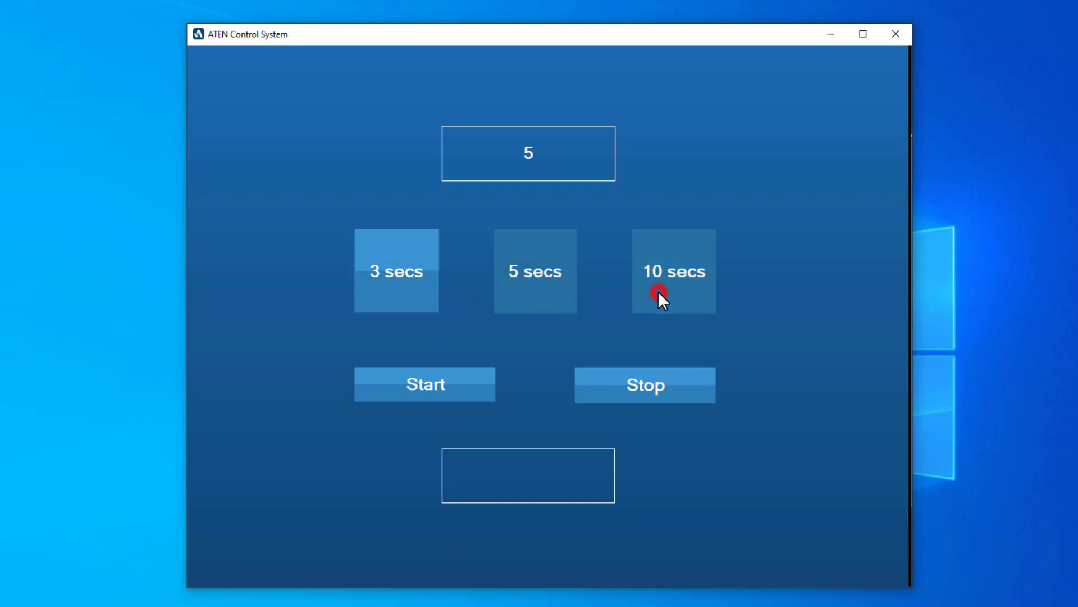
{"action": "left_click", "coordinate": [552, 290]}
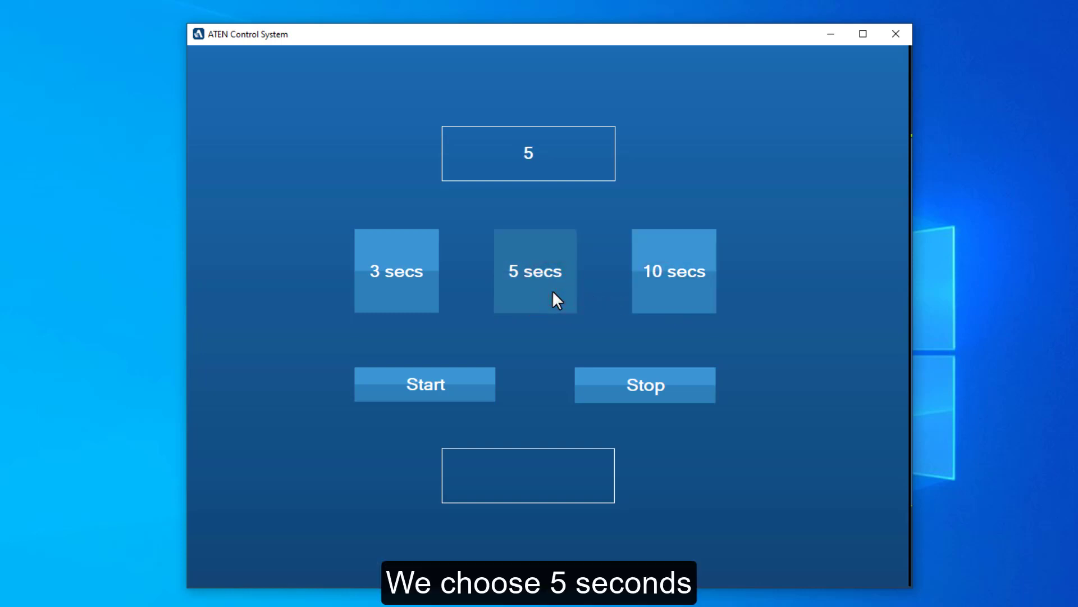
{"action": "left_click", "coordinate": [472, 385]}
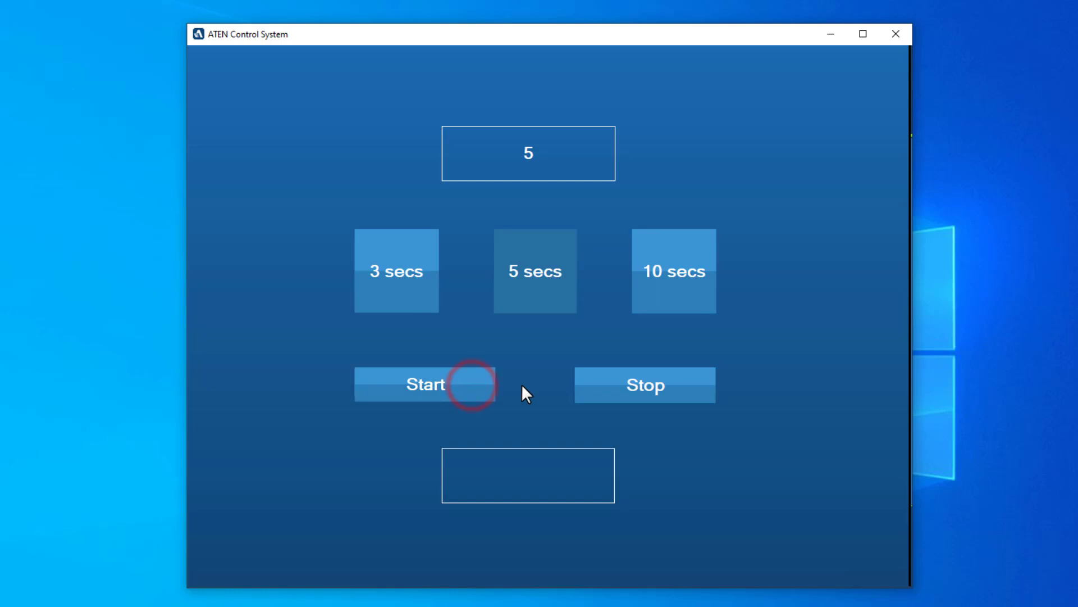